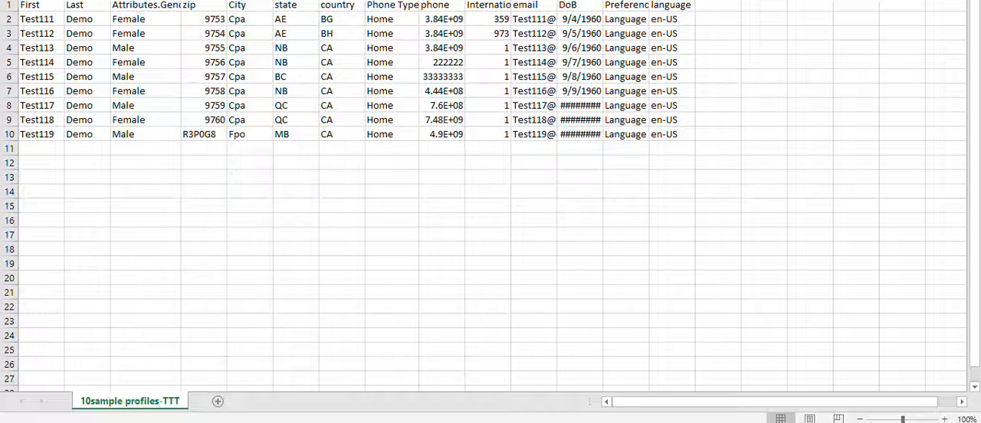
Step: Examine the column headers of the 10sample profiles-TTT spreadsheet
{"action": "left_click", "coordinate": [41, 6]}
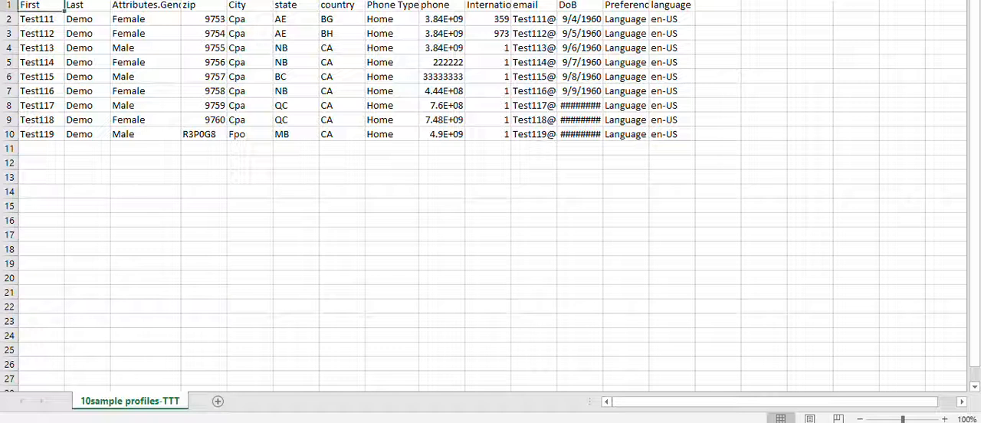
{"action": "left_click", "coordinate": [204, 5]}
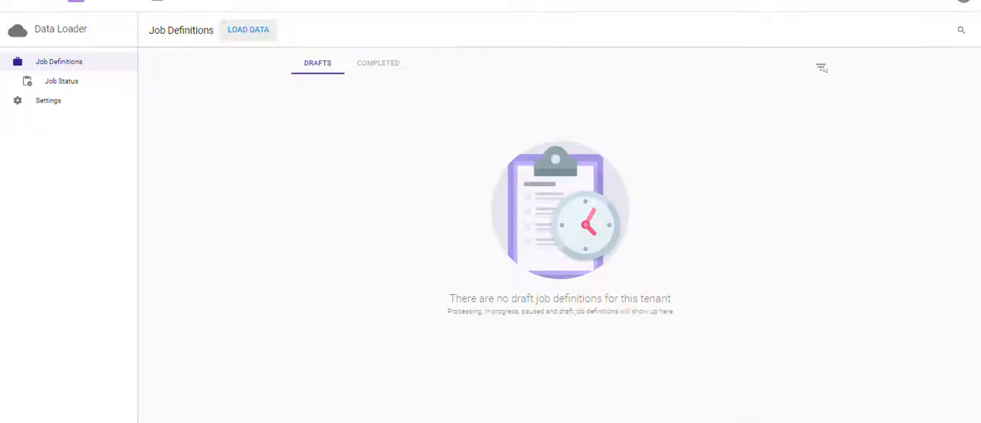
Step: Switch to Data Loader and start a new data load job for entities
{"action": "left_click", "coordinate": [248, 30]}
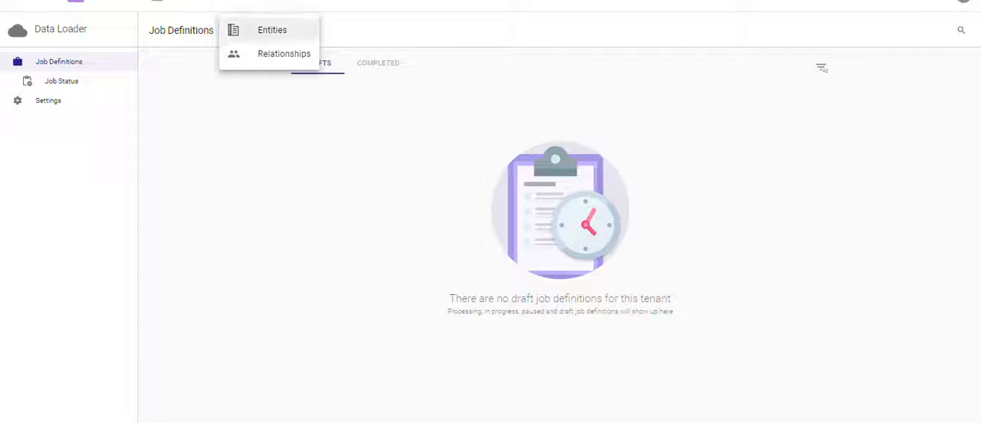
{"action": "left_click", "coordinate": [272, 30]}
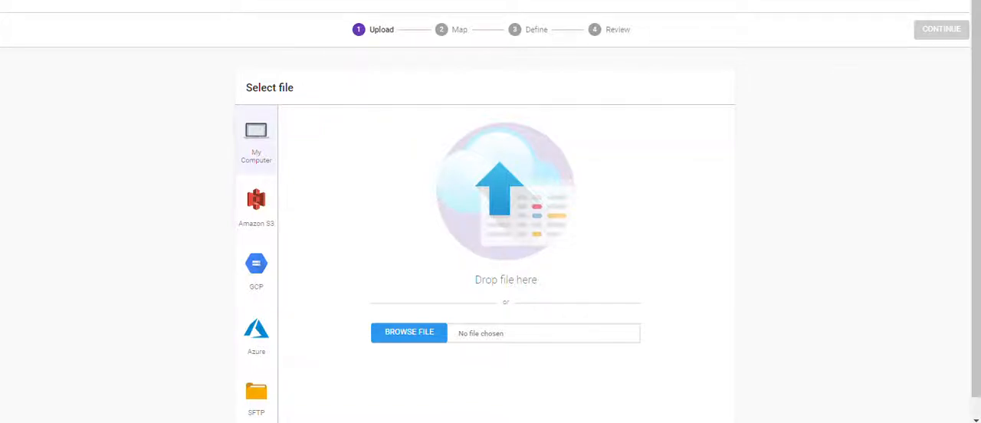
Step: Look through the Amazon S3, GCP, Azure and SFTP file source options
{"action": "left_click", "coordinate": [256, 207]}
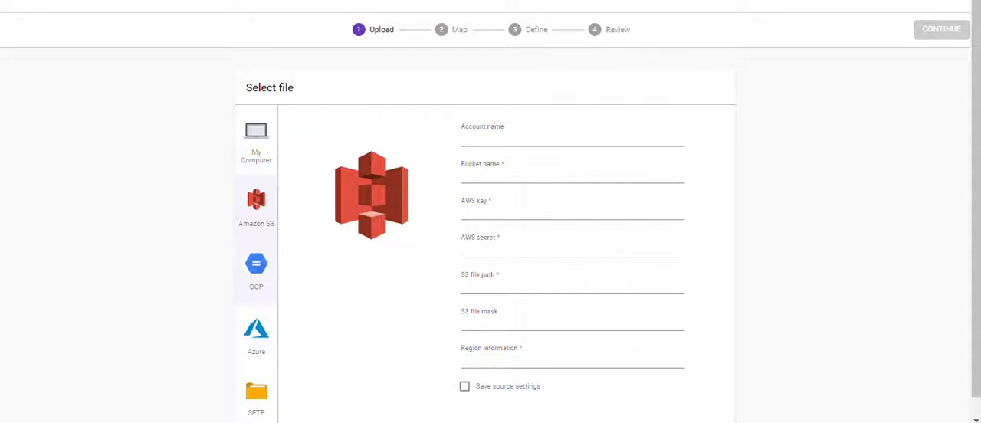
{"action": "left_click", "coordinate": [256, 272]}
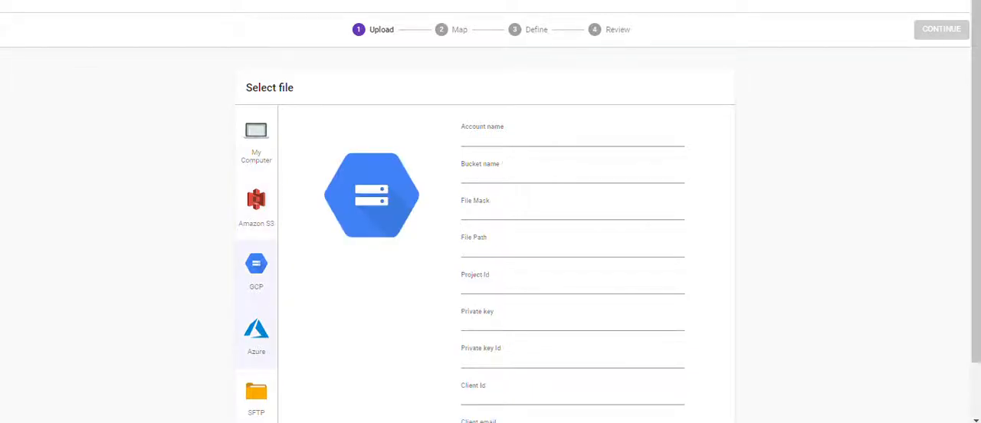
{"action": "left_click", "coordinate": [256, 337]}
{"action": "left_click", "coordinate": [256, 397]}
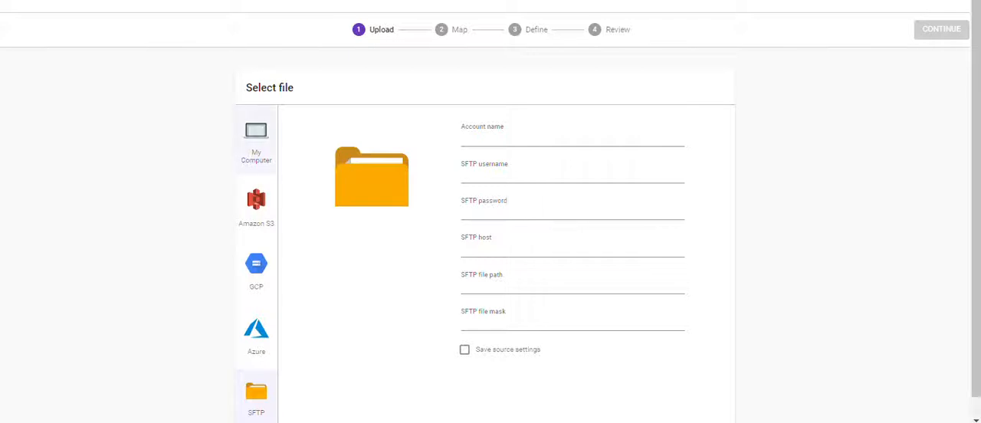
Step: Upload the 10sample profiles-TTT.csv file from the computer
{"action": "left_click", "coordinate": [256, 144]}
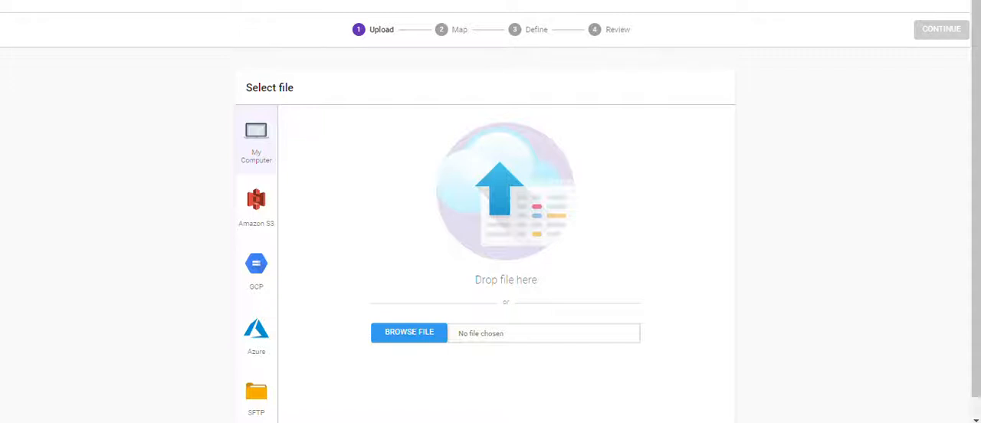
{"action": "left_click", "coordinate": [410, 332]}
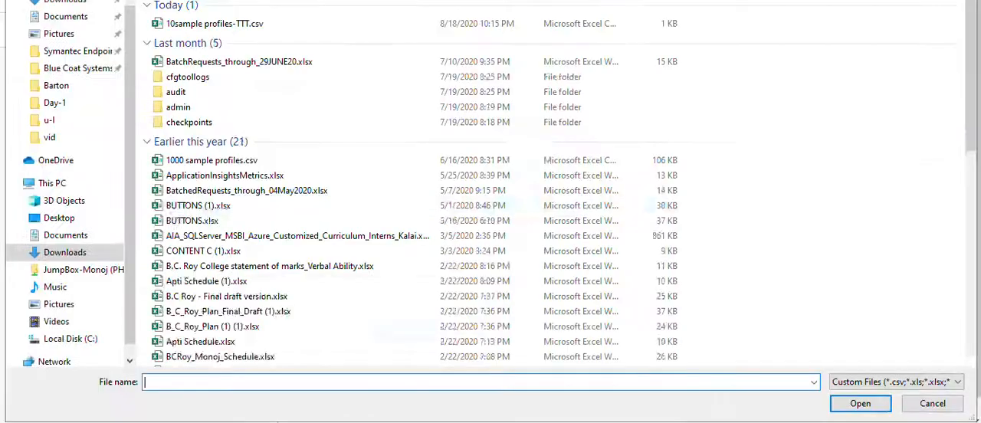
{"action": "double_click", "coordinate": [214, 23]}
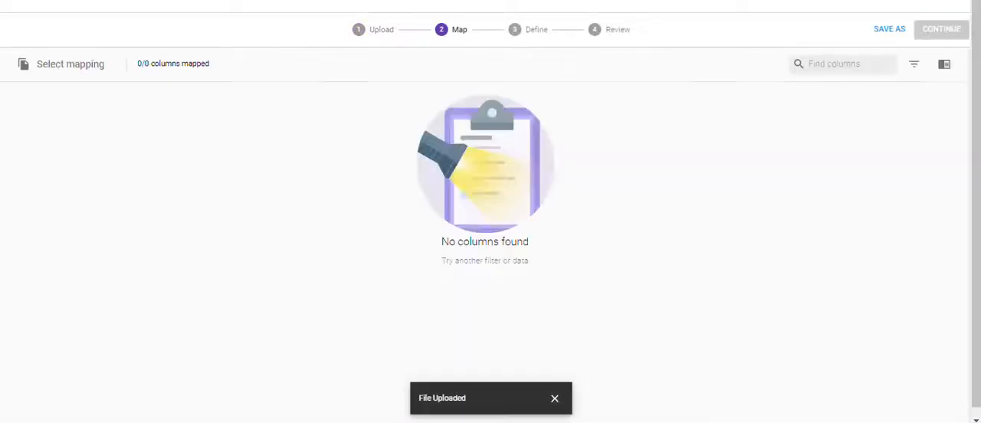
Step: Create a new mapping named test for the Individuals entity type, treating the first line as a header
{"action": "left_click", "coordinate": [277, 341]}
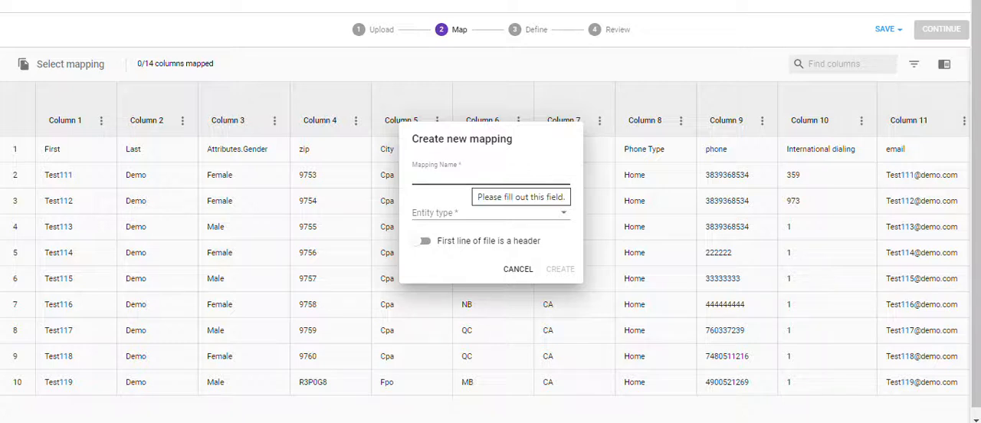
{"action": "type", "text": "est"}
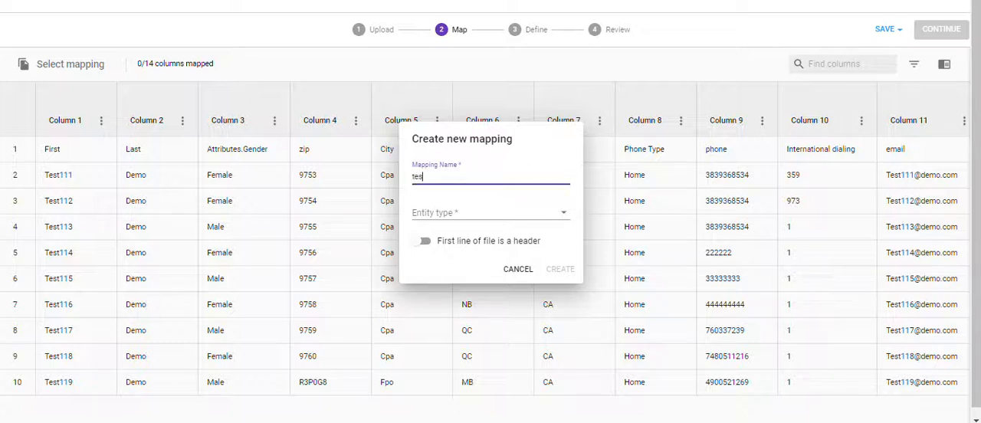
{"action": "left_click", "coordinate": [475, 213]}
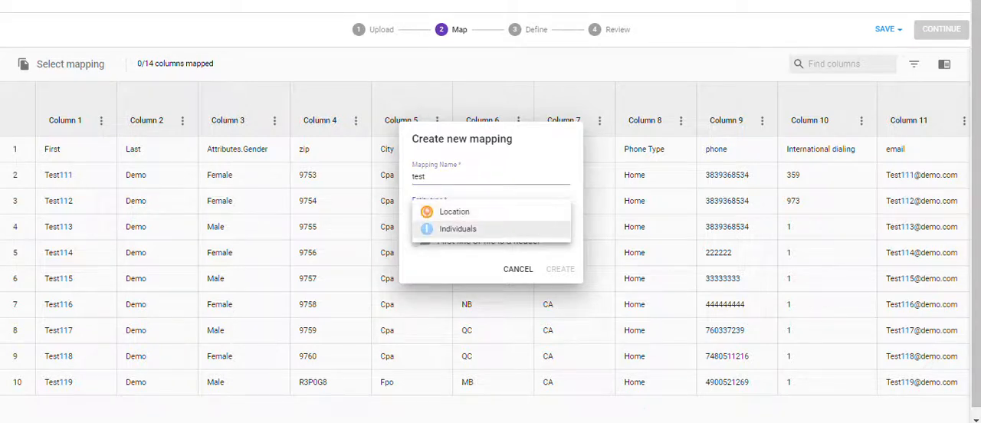
{"action": "left_click", "coordinate": [458, 229]}
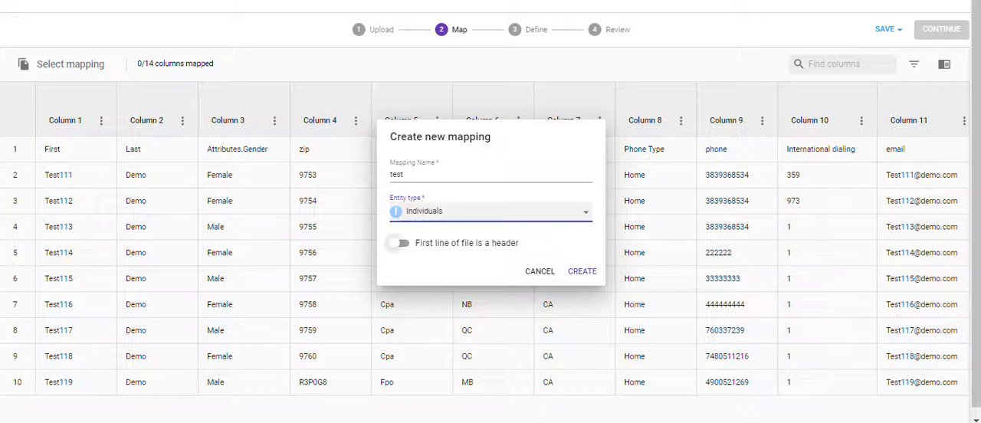
{"action": "left_click", "coordinate": [399, 243]}
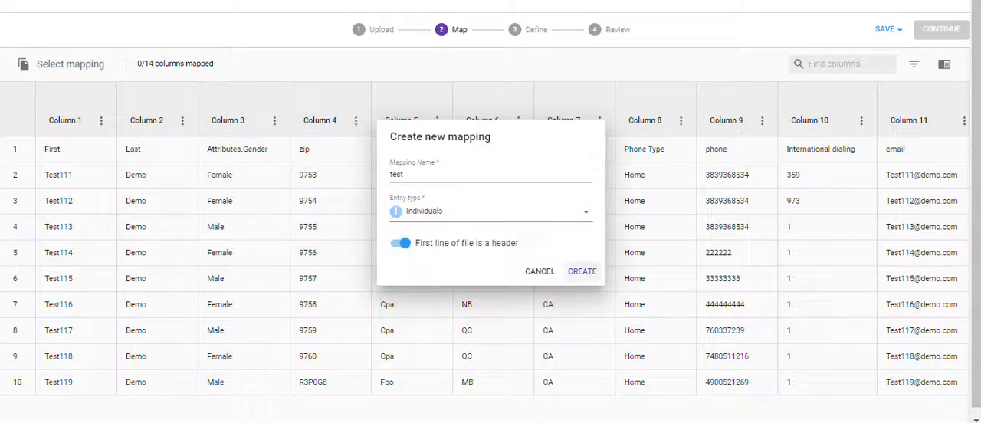
{"action": "left_click", "coordinate": [583, 271]}
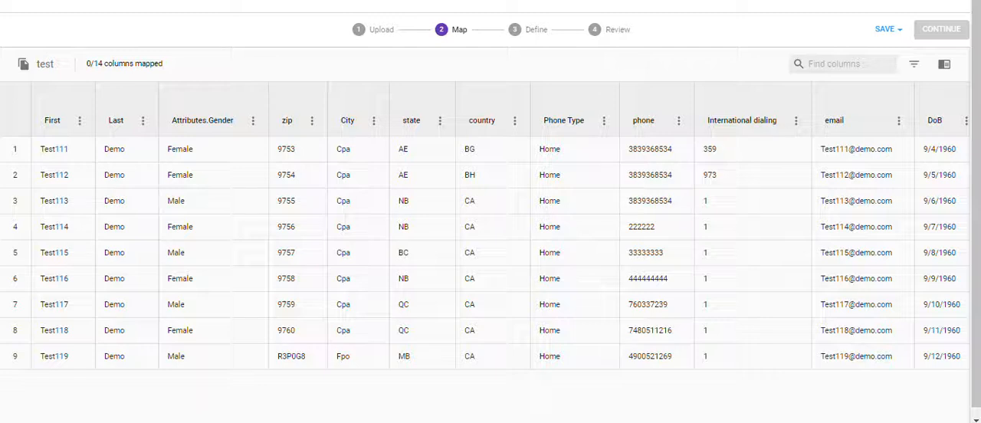
Step: Map the First, Last and Attributes.Gender columns to First Name, Last Name and Gender
{"action": "left_click", "coordinate": [54, 115]}
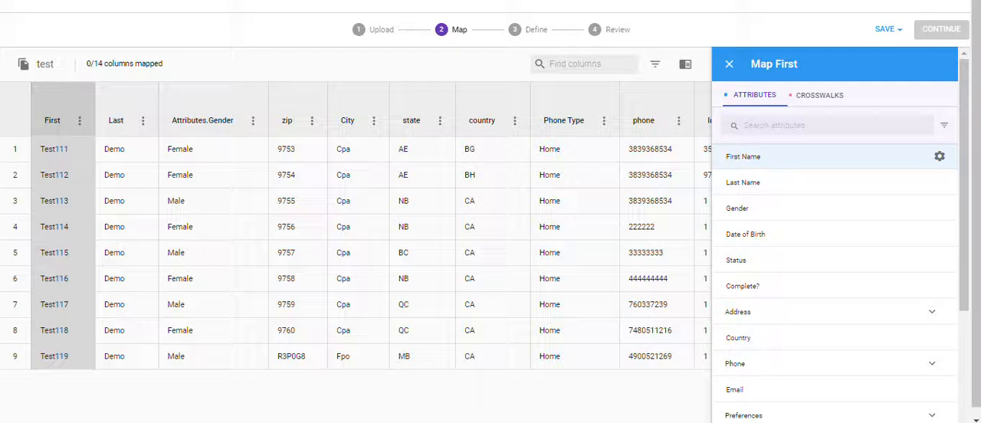
{"action": "left_click", "coordinate": [743, 157]}
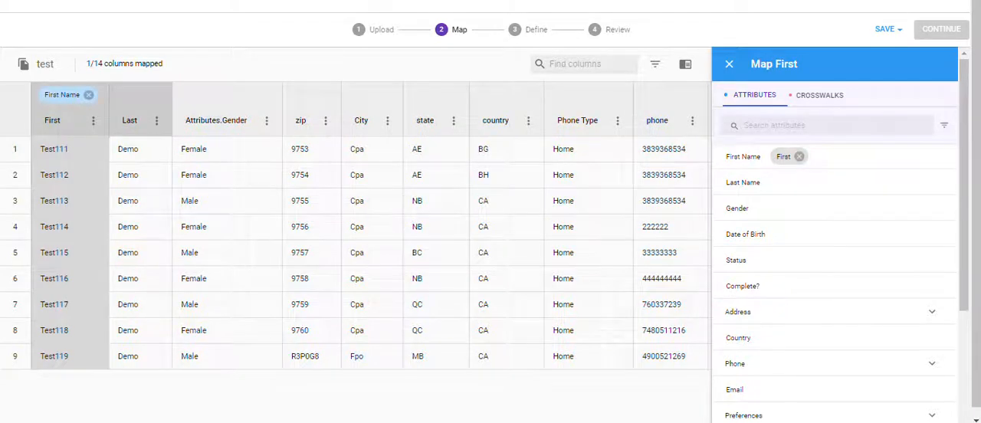
{"action": "left_click", "coordinate": [130, 115]}
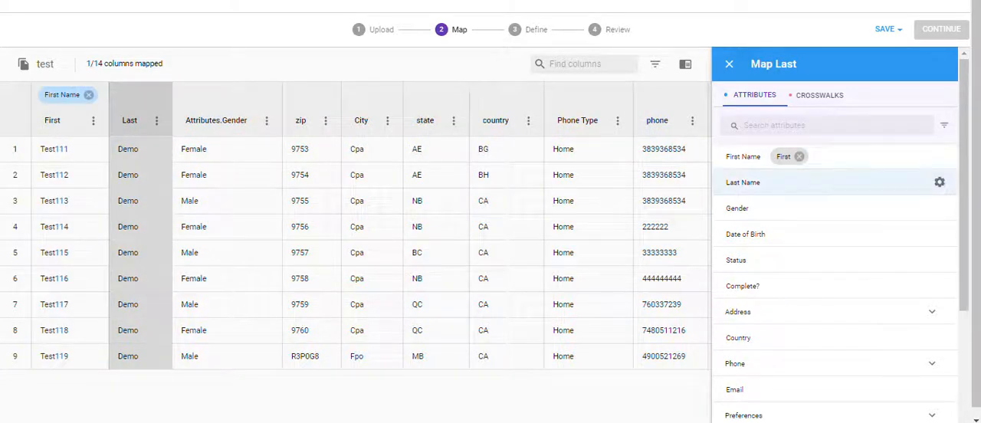
{"action": "left_click", "coordinate": [743, 182]}
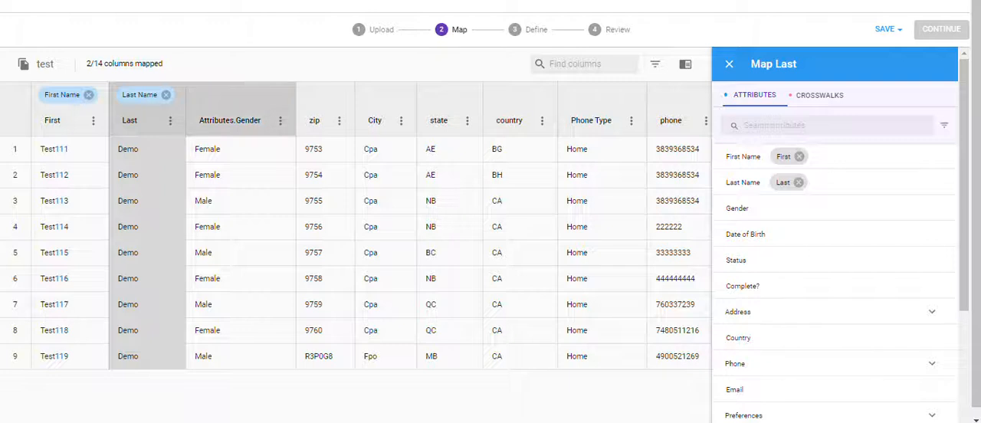
{"action": "left_click", "coordinate": [230, 120]}
{"action": "left_click", "coordinate": [941, 209]}
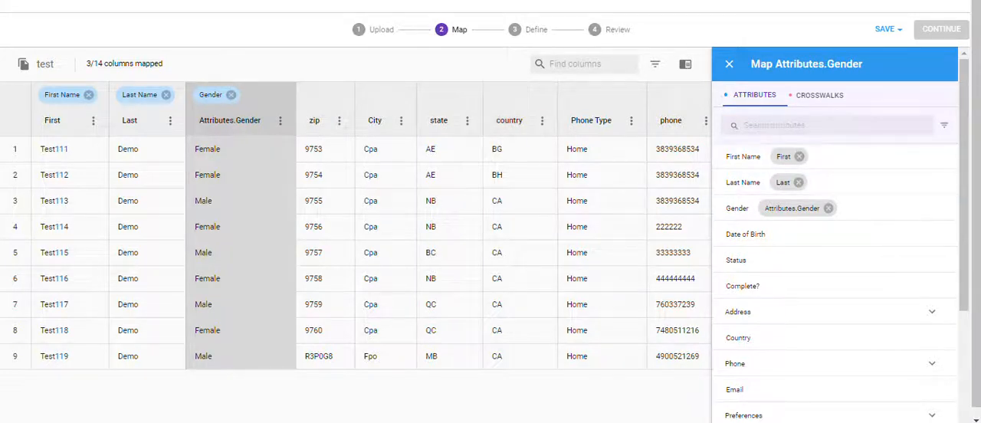
Step: Map the DoB column to Date of Birth and the email column to Email
{"action": "scroll", "coordinate": [357, 226], "scroll_direction": "right", "scroll_amount": 5}
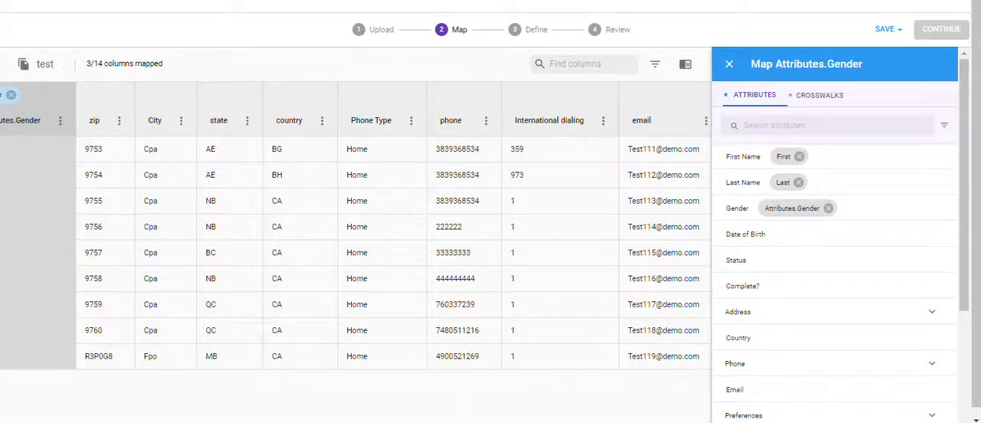
{"action": "scroll", "coordinate": [354, 226], "scroll_direction": "right", "scroll_amount": 5}
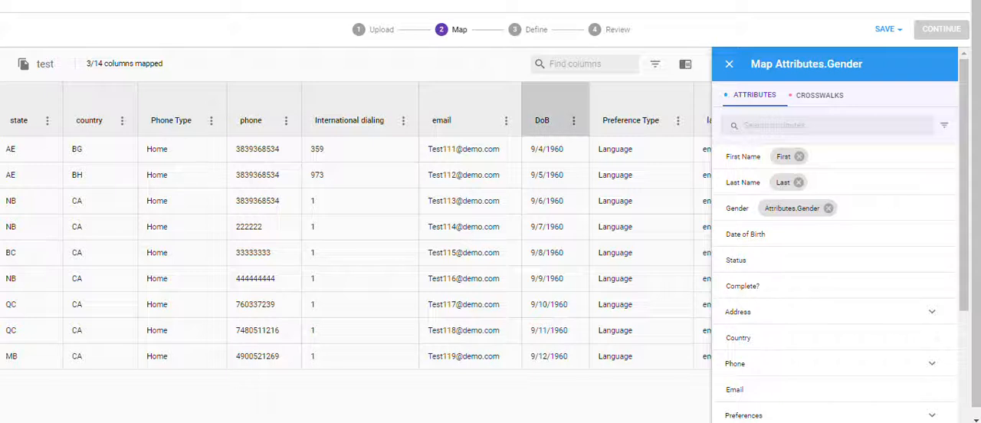
{"action": "left_click", "coordinate": [546, 120]}
{"action": "left_click", "coordinate": [746, 234]}
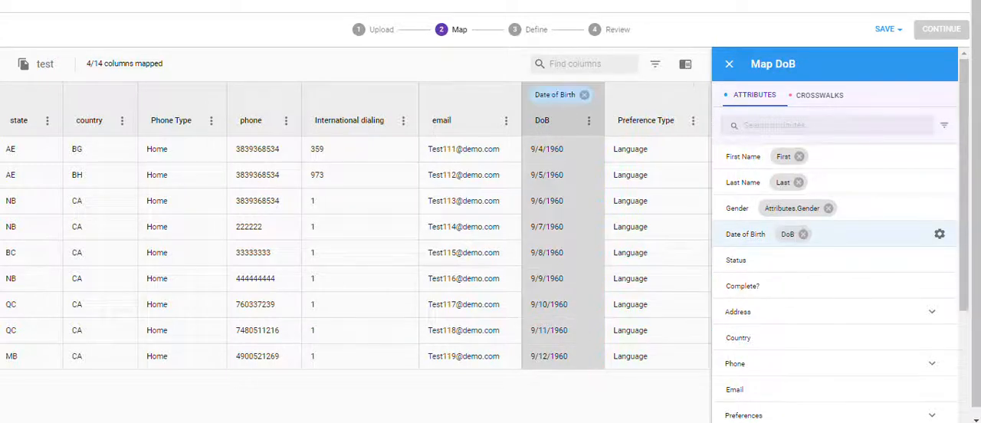
{"action": "scroll", "coordinate": [355, 226], "scroll_direction": "right", "scroll_amount": 1}
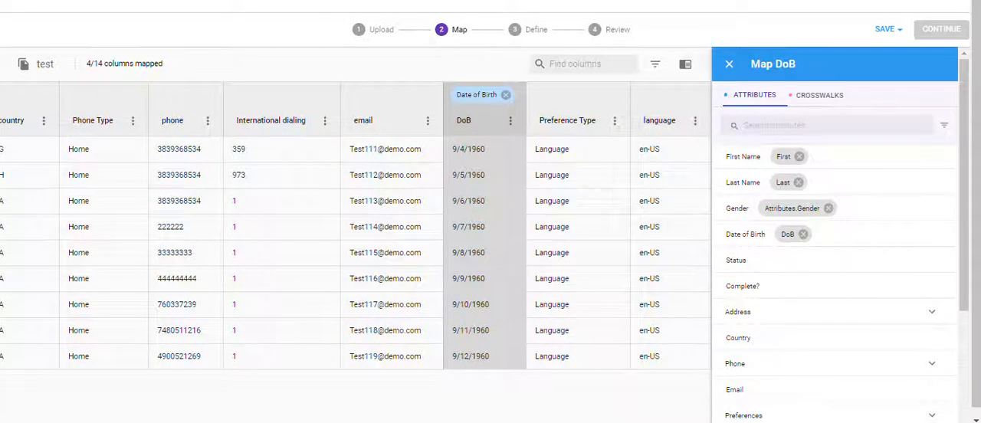
{"action": "left_click", "coordinate": [388, 115]}
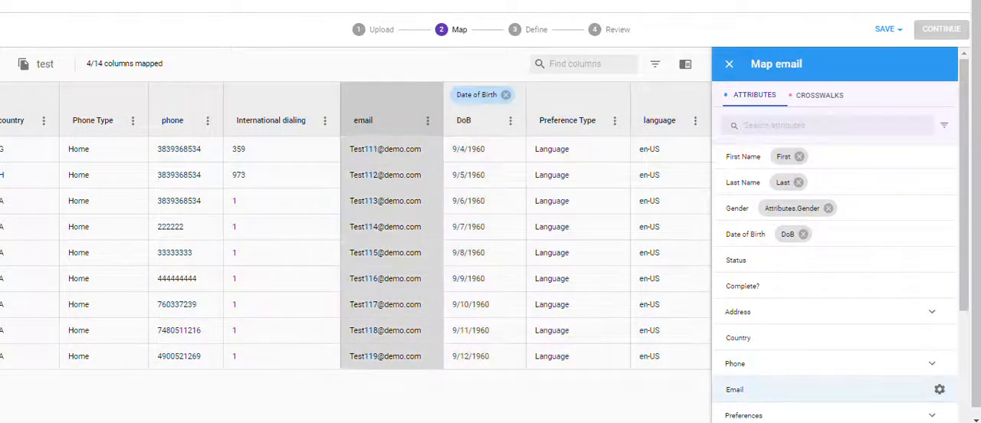
{"action": "left_click", "coordinate": [835, 390]}
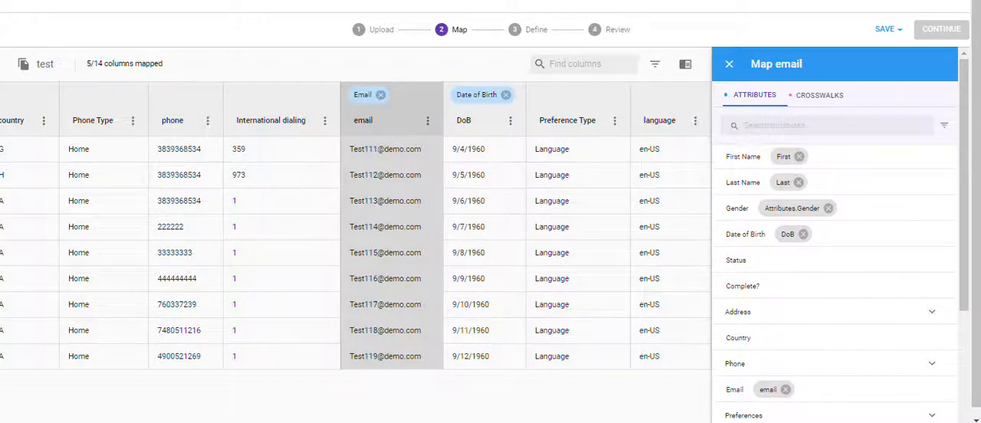
Step: Expand the Phone attribute group and map the phone column to its Number attribute
{"action": "left_click", "coordinate": [932, 363]}
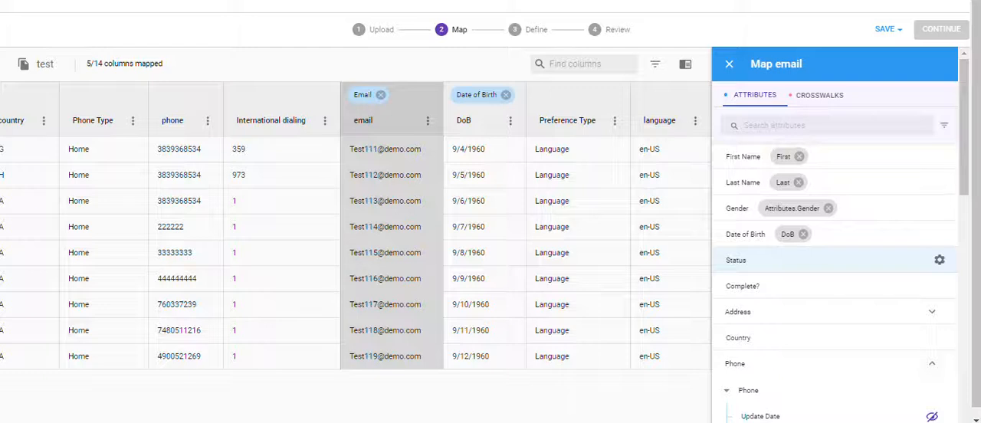
{"action": "scroll", "coordinate": [920, 262], "scroll_direction": "down", "scroll_amount": 2}
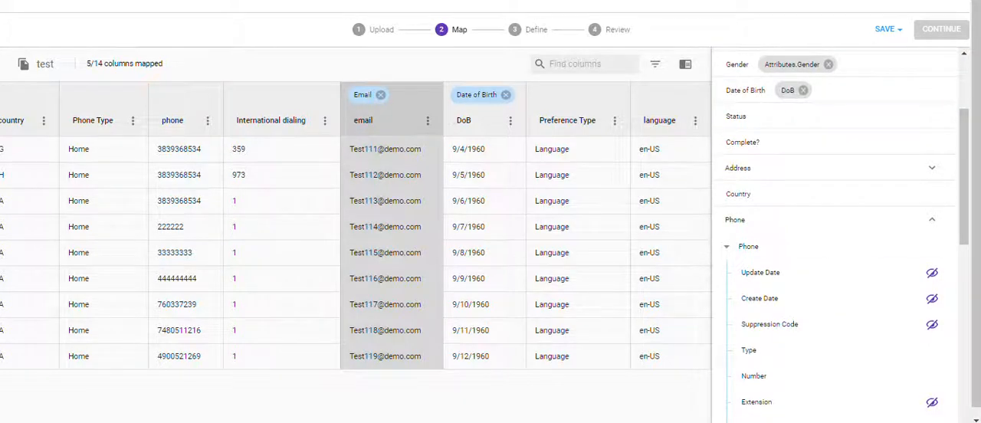
{"action": "scroll", "coordinate": [843, 280], "scroll_direction": "down", "scroll_amount": 1}
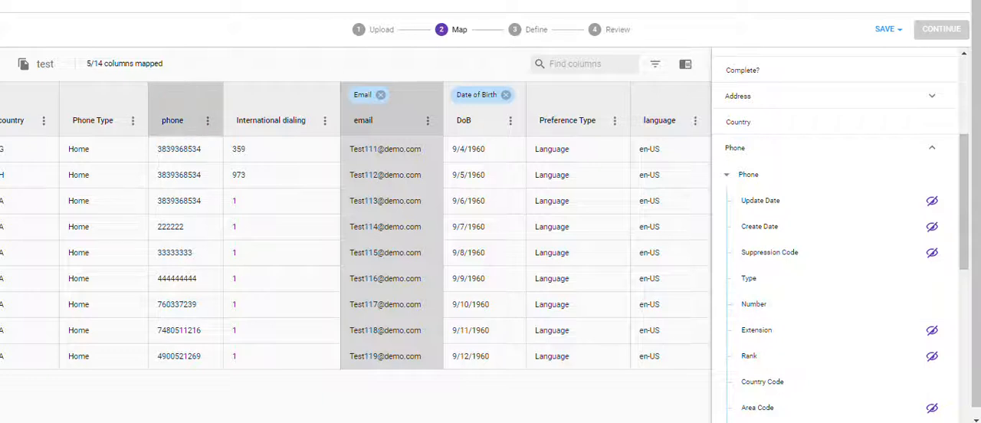
{"action": "left_click", "coordinate": [177, 120]}
{"action": "left_click", "coordinate": [843, 303]}
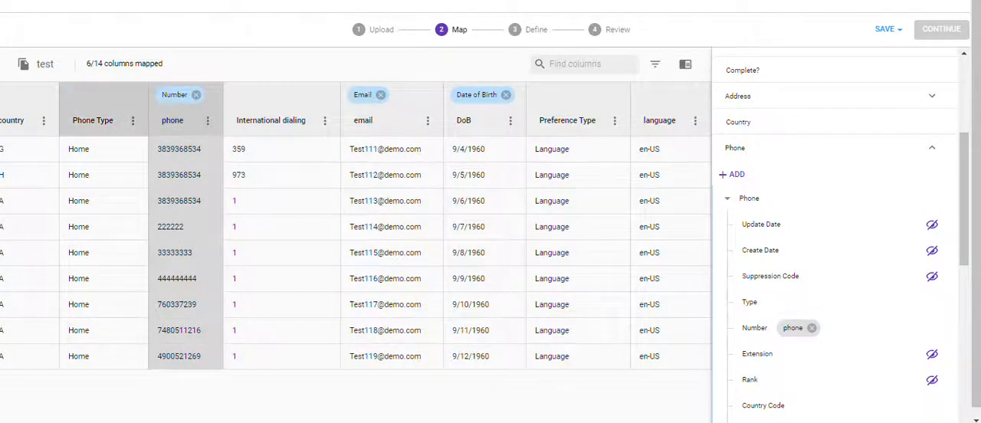
Step: Map Phone Type to the phone Type attribute and International dialing to Country Code
{"action": "left_click", "coordinate": [93, 120]}
{"action": "left_click", "coordinate": [766, 302]}
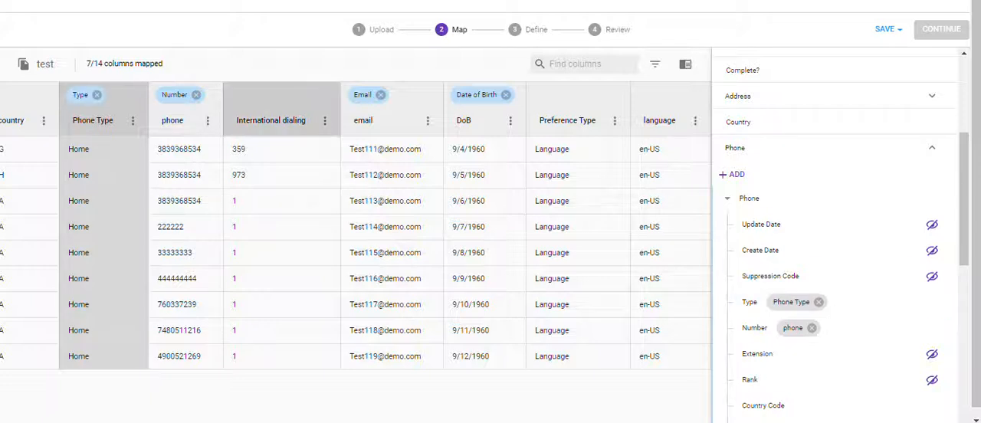
{"action": "left_click", "coordinate": [270, 120]}
{"action": "scroll", "coordinate": [835, 276], "scroll_direction": "down", "scroll_amount": 1}
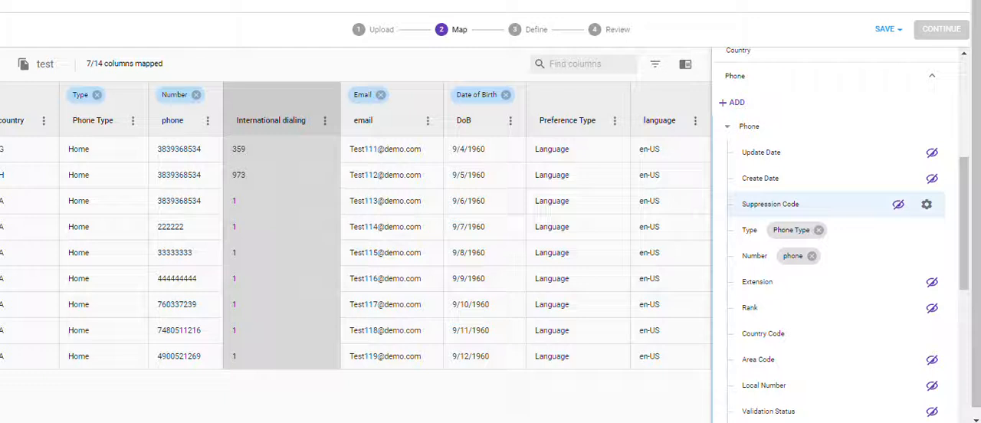
{"action": "left_click", "coordinate": [767, 334]}
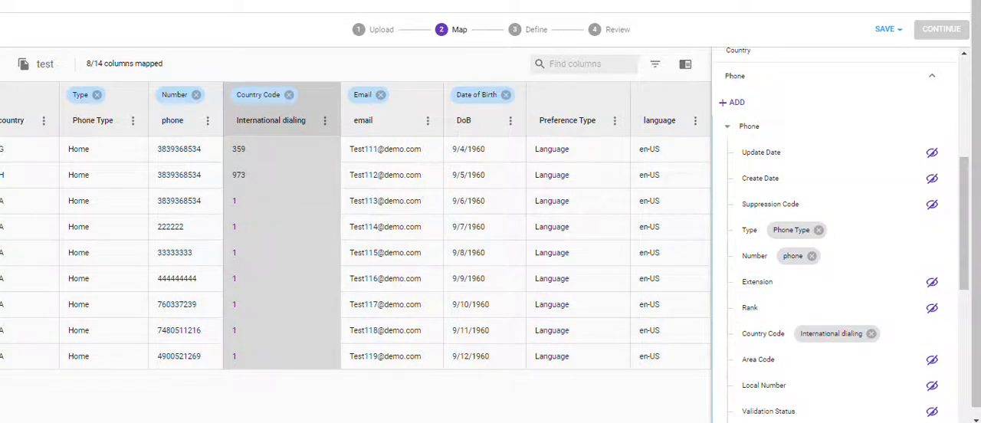
{"action": "scroll", "coordinate": [356, 225], "scroll_direction": "left", "scroll_amount": 5}
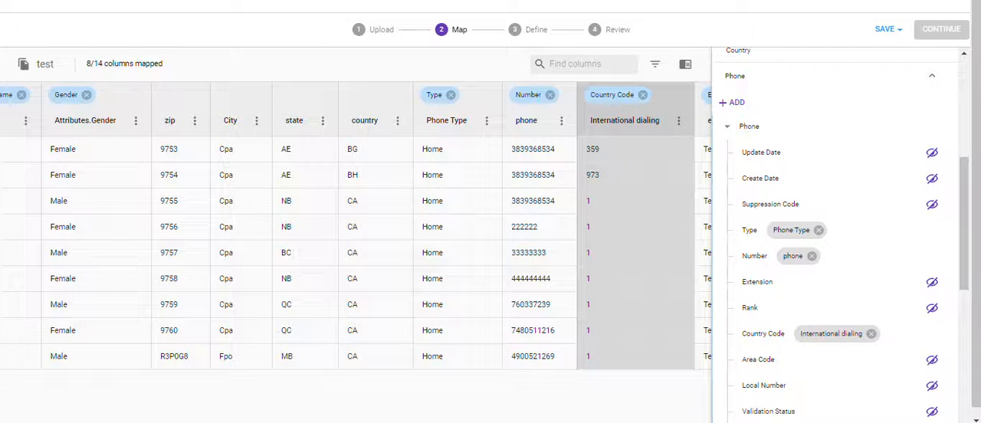
Step: Expand the Preferences group and map Preference Type to its Type attribute and language to its Value attribute
{"action": "scroll", "coordinate": [355, 226], "scroll_direction": "right", "scroll_amount": 5}
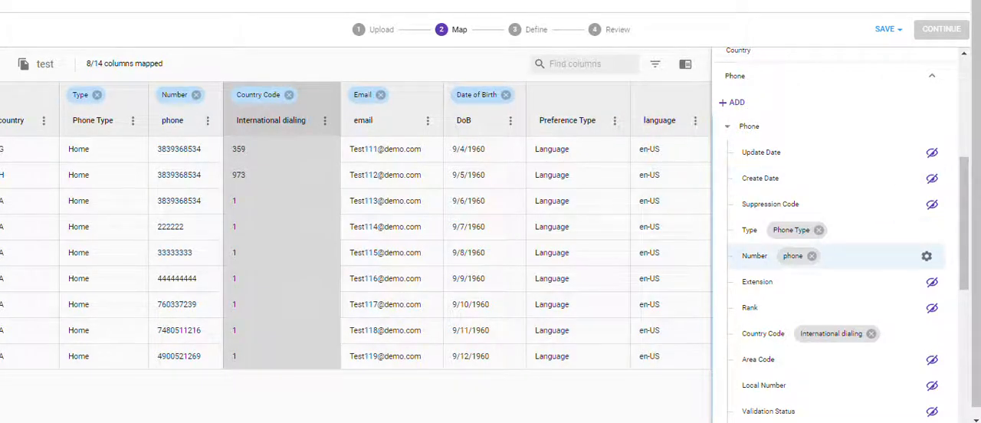
{"action": "scroll", "coordinate": [844, 261], "scroll_direction": "down", "scroll_amount": 3}
{"action": "scroll", "coordinate": [836, 273], "scroll_direction": "down", "scroll_amount": 3}
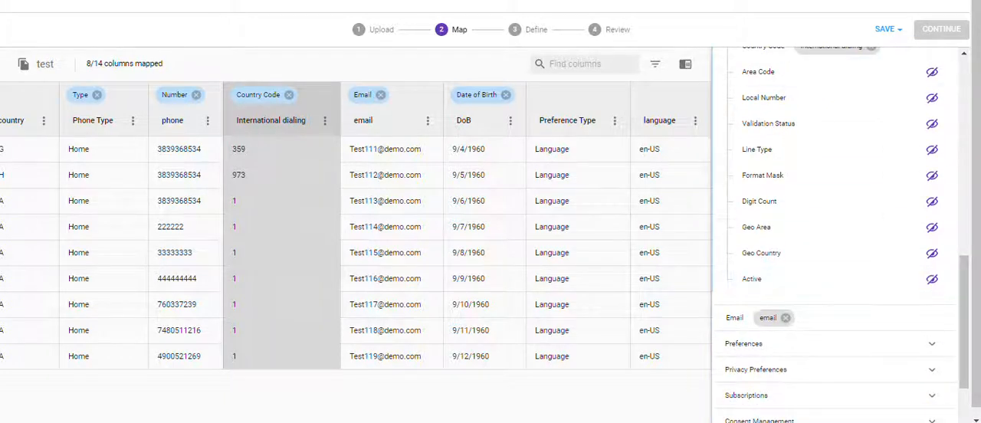
{"action": "scroll", "coordinate": [835, 230], "scroll_direction": "down", "scroll_amount": 2}
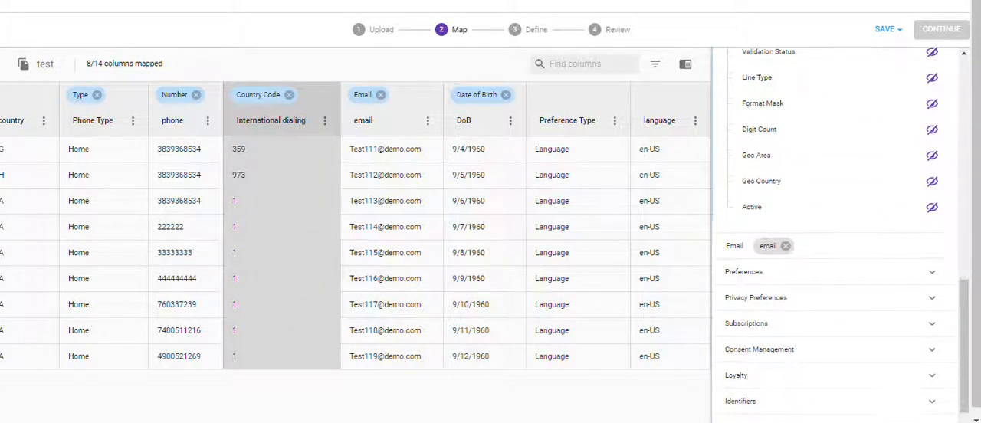
{"action": "left_click", "coordinate": [835, 272]}
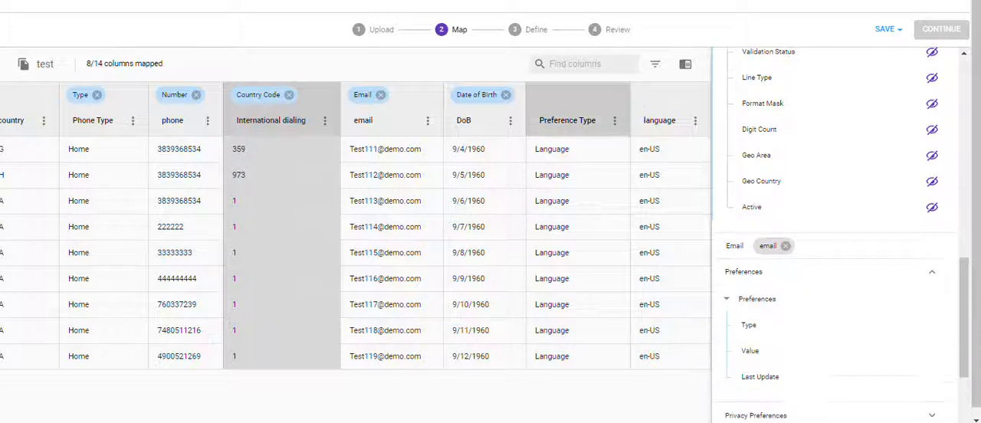
{"action": "left_click", "coordinate": [578, 121]}
{"action": "left_click", "coordinate": [749, 325]}
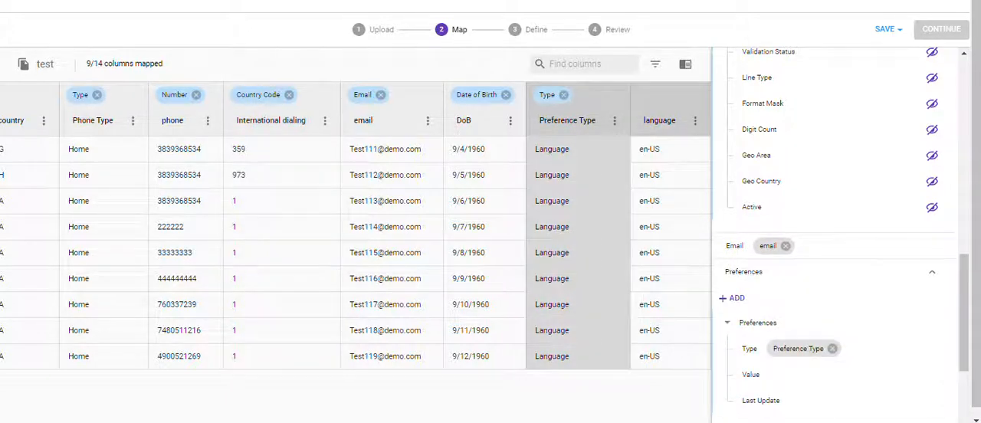
{"action": "left_click", "coordinate": [751, 374]}
Step: Search the attributes for "addre" and expand the Address group
{"action": "scroll", "coordinate": [836, 156], "scroll_direction": "up", "scroll_amount": 8}
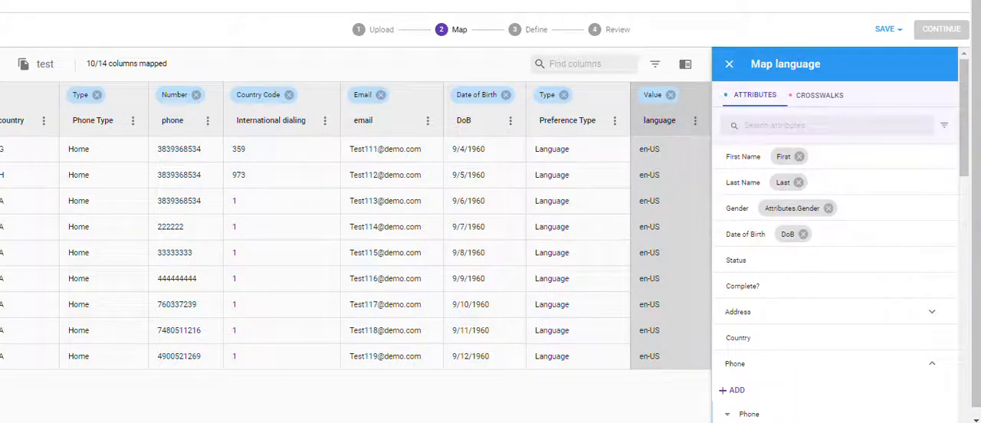
{"action": "type", "text": "addre"}
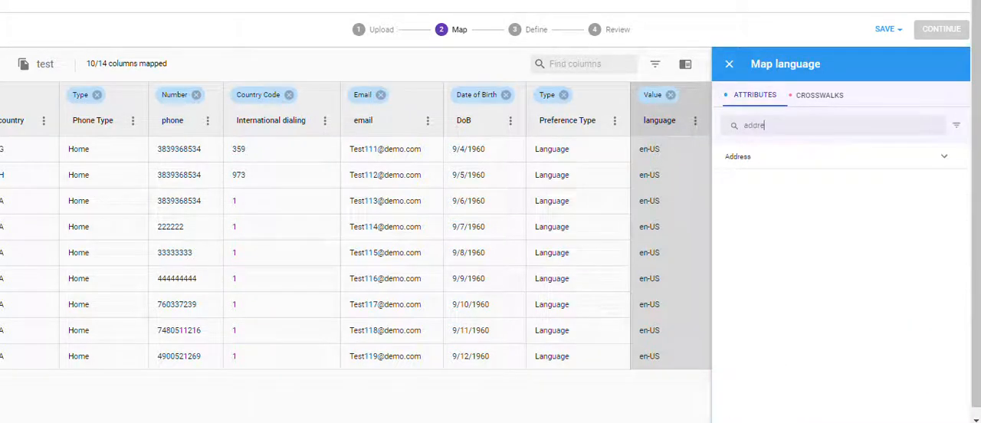
{"action": "left_click", "coordinate": [944, 157]}
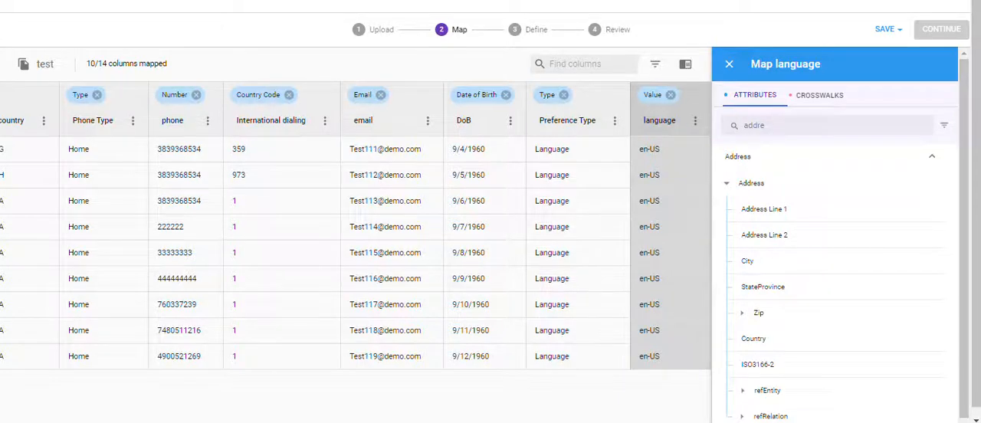
Step: Expand the Zip sub-attribute and map the zip column to Zip5
{"action": "scroll", "coordinate": [355, 226], "scroll_direction": "left", "scroll_amount": 4}
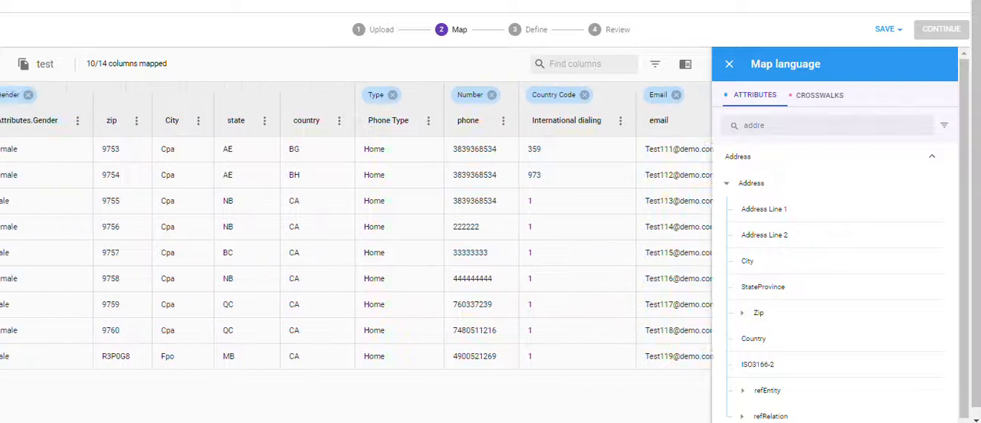
{"action": "scroll", "coordinate": [356, 226], "scroll_direction": "left", "scroll_amount": 3}
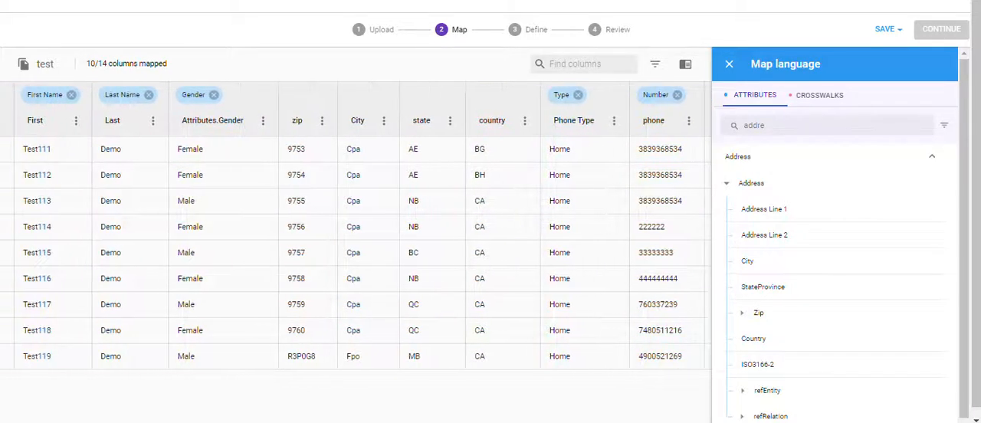
{"action": "scroll", "coordinate": [356, 226], "scroll_direction": "left", "scroll_amount": 1}
{"action": "scroll", "coordinate": [356, 226], "scroll_direction": "right", "scroll_amount": 1}
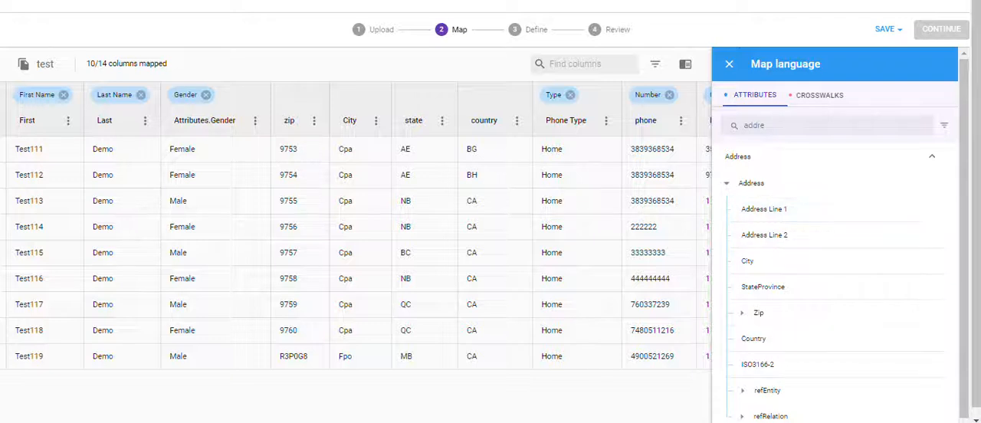
{"action": "left_click", "coordinate": [742, 312]}
{"action": "scroll", "coordinate": [759, 291], "scroll_direction": "down", "scroll_amount": 1}
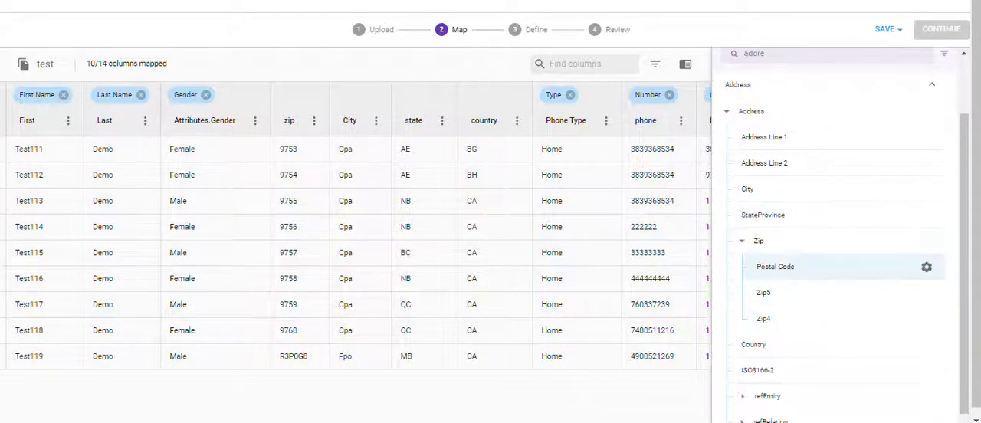
{"action": "left_click", "coordinate": [294, 112]}
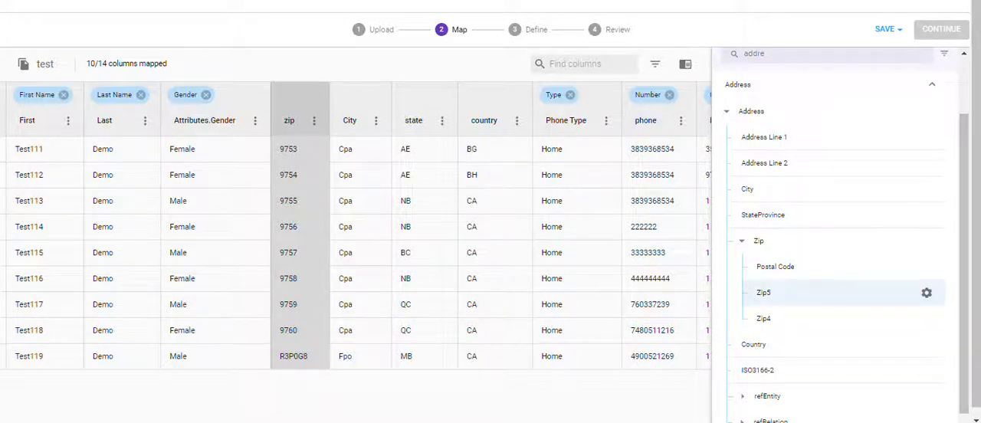
{"action": "left_click", "coordinate": [765, 292]}
Step: Map the City column to the Address City attribute
{"action": "left_click", "coordinate": [352, 115]}
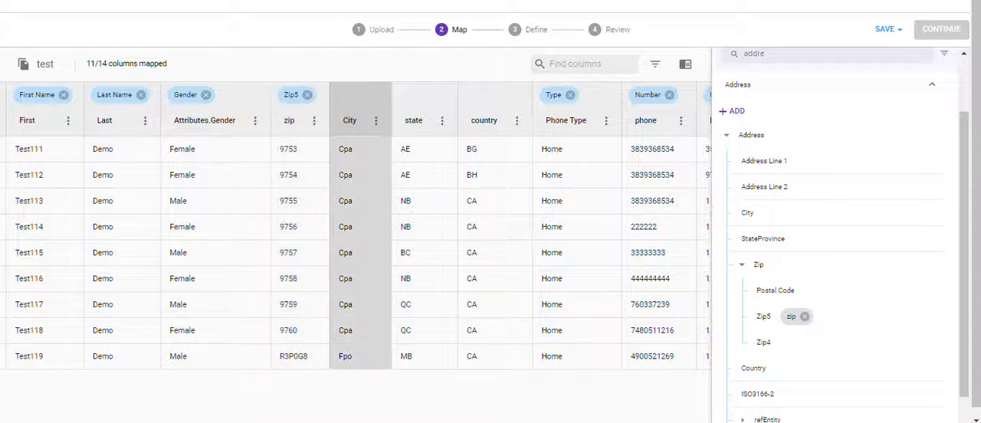
{"action": "scroll", "coordinate": [835, 230], "scroll_direction": "down", "scroll_amount": 1}
{"action": "left_click", "coordinate": [759, 176]}
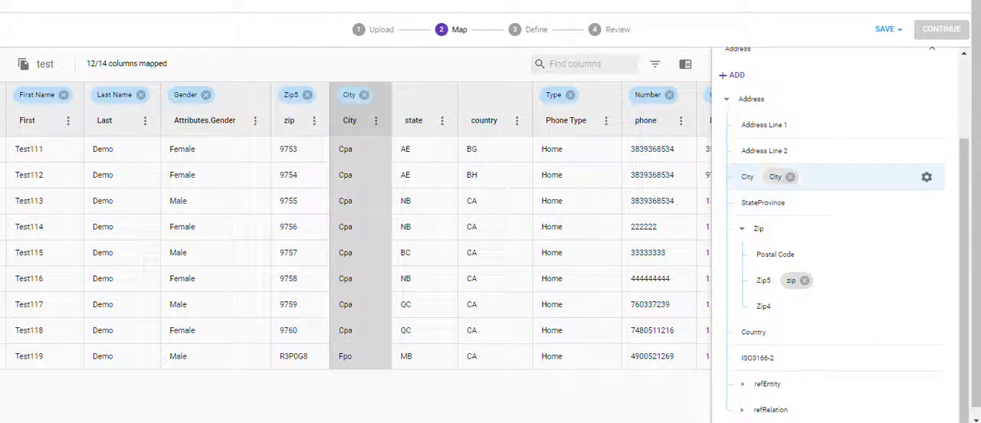
Step: Map the state column to StateProvince and the country column to Country
{"action": "left_click", "coordinate": [414, 115]}
{"action": "scroll", "coordinate": [835, 230], "scroll_direction": "down", "scroll_amount": 1}
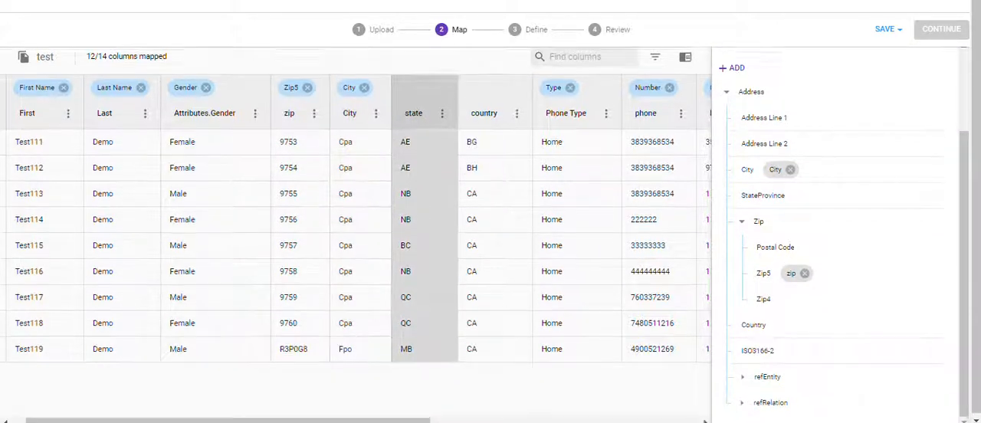
{"action": "scroll", "coordinate": [835, 230], "scroll_direction": "up", "scroll_amount": 1}
{"action": "scroll", "coordinate": [835, 230], "scroll_direction": "up", "scroll_amount": 3}
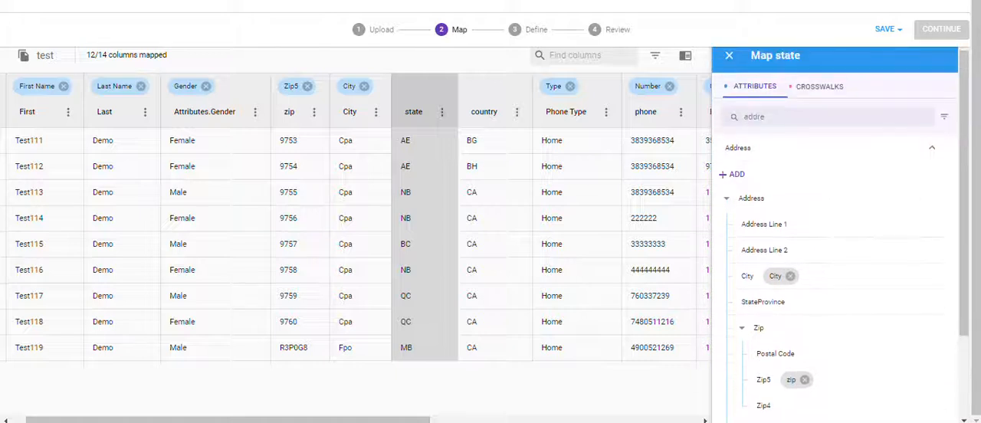
{"action": "left_click", "coordinate": [763, 302]}
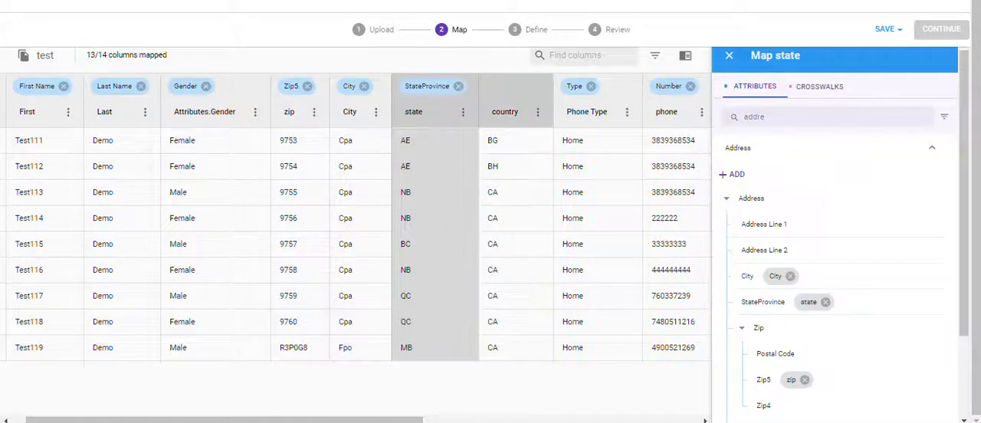
{"action": "scroll", "coordinate": [843, 276], "scroll_direction": "down", "scroll_amount": 3}
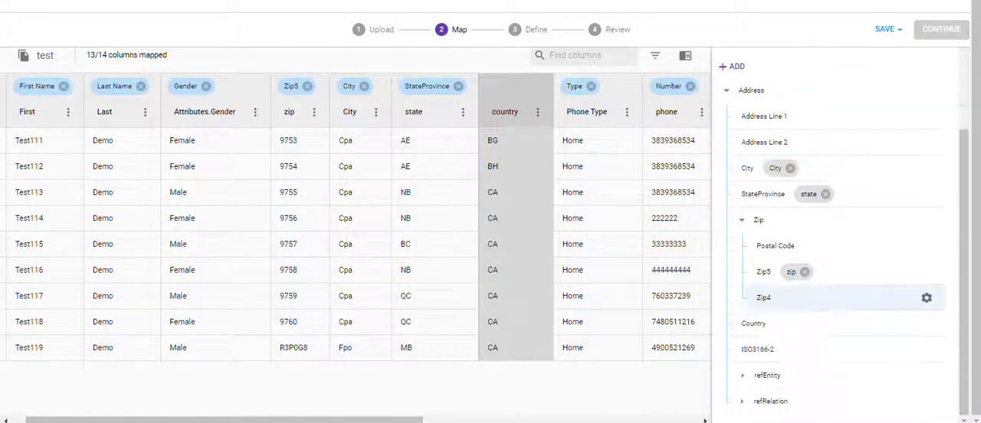
{"action": "left_click", "coordinate": [759, 323]}
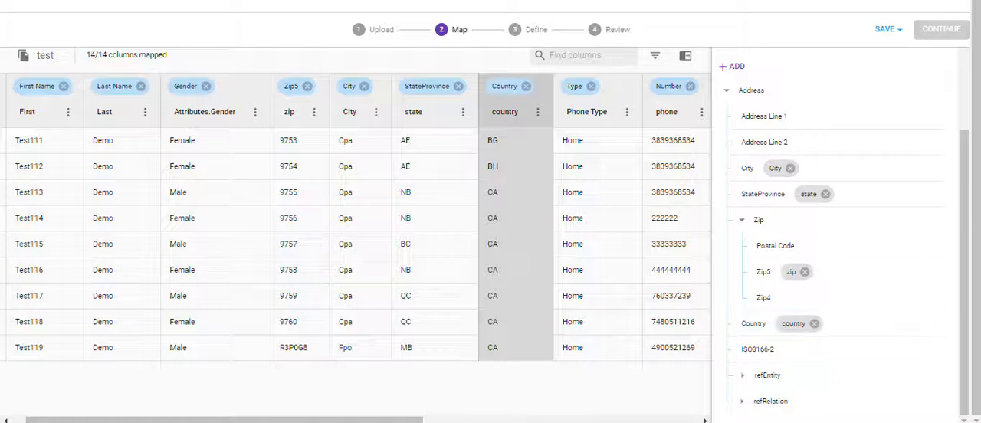
Step: Expand the address refEntity attribute and set its Type to Digital
{"action": "mouse_move", "coordinate": [307, 420]}
{"action": "left_mouse_down"}
{"action": "mouse_move", "coordinate": [583, 420]}
{"action": "mouse_move", "coordinate": [291, 420]}
{"action": "left_mouse_up"}
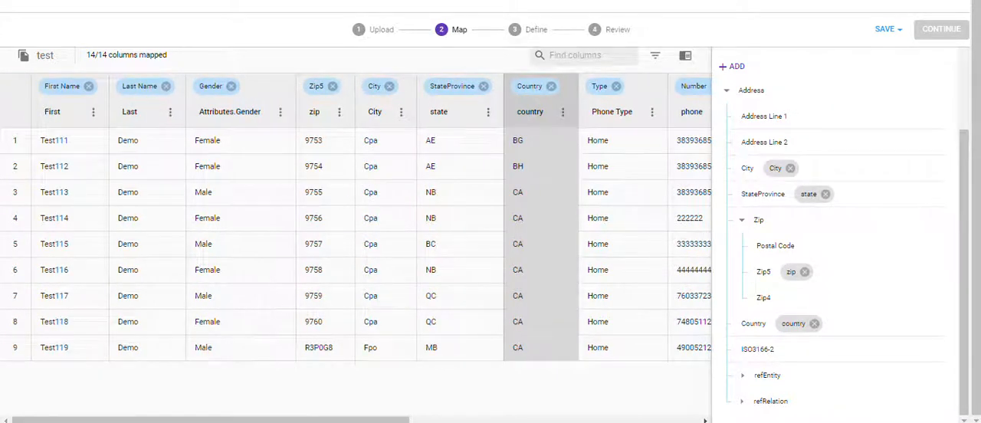
{"action": "left_click_drag", "start_coordinate": [292, 420], "coordinate": [566, 420]}
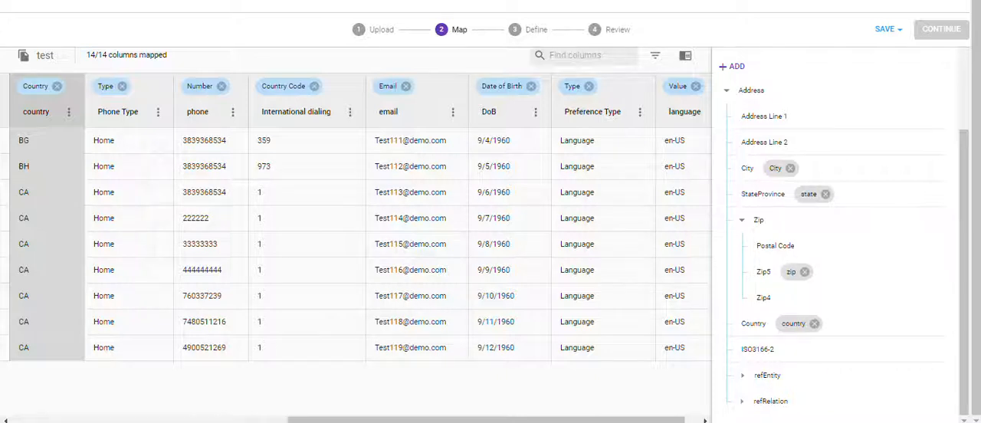
{"action": "left_click", "coordinate": [742, 376]}
{"action": "scroll", "coordinate": [835, 327], "scroll_direction": "down", "scroll_amount": 1}
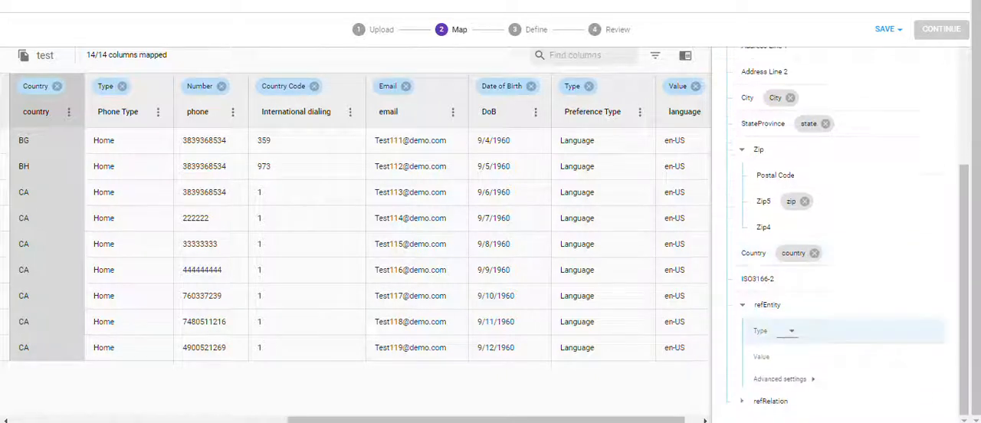
{"action": "left_click", "coordinate": [788, 331]}
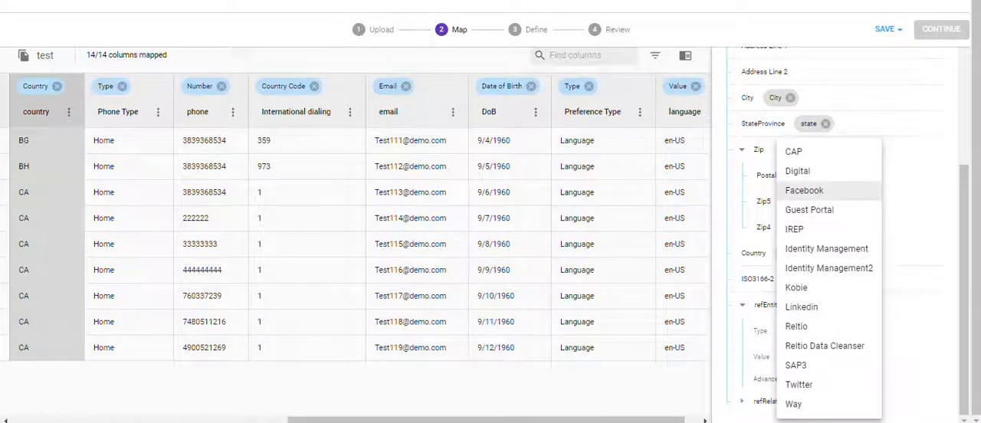
{"action": "left_click", "coordinate": [844, 170]}
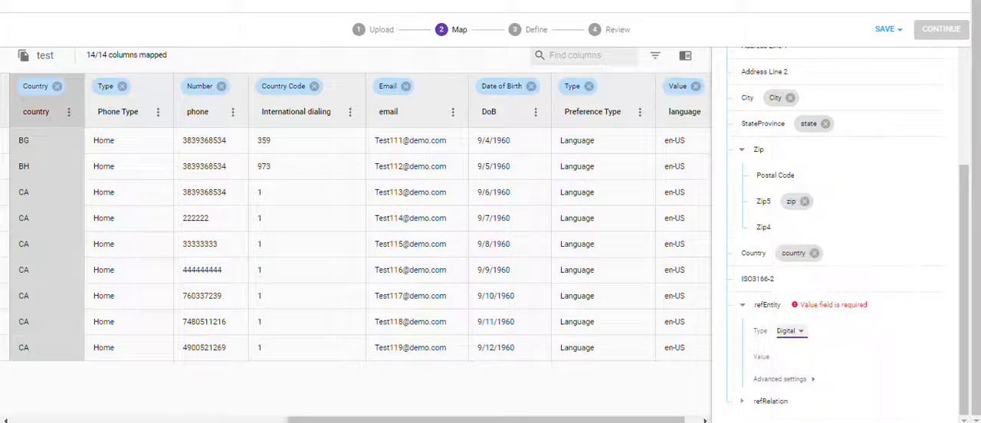
Step: Set the refEntity Value to the email column
{"action": "left_click", "coordinate": [805, 357]}
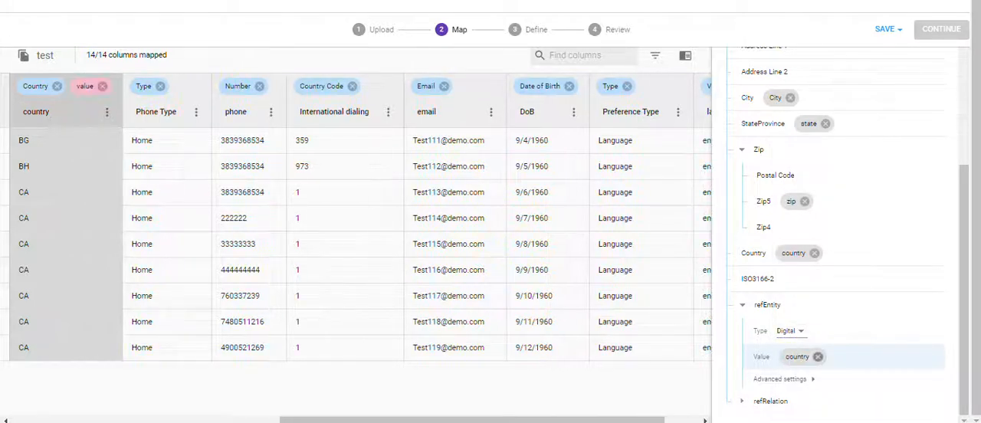
{"action": "left_click", "coordinate": [818, 357]}
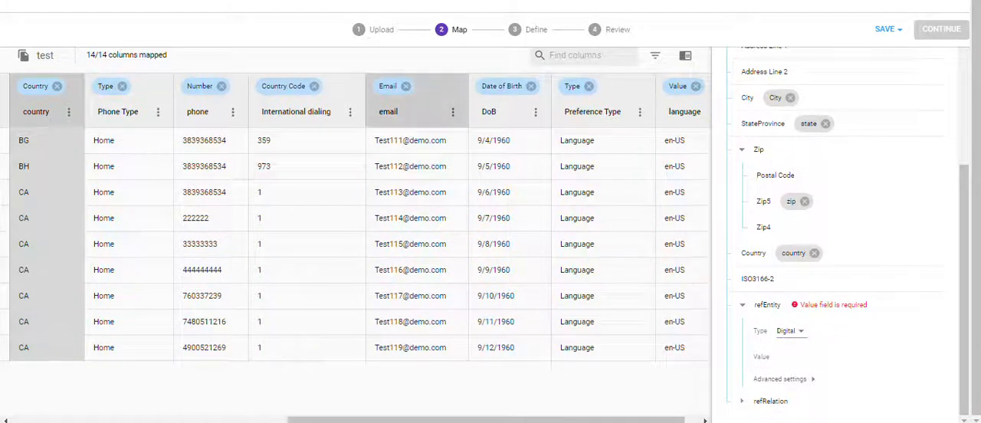
{"action": "left_click", "coordinate": [417, 112]}
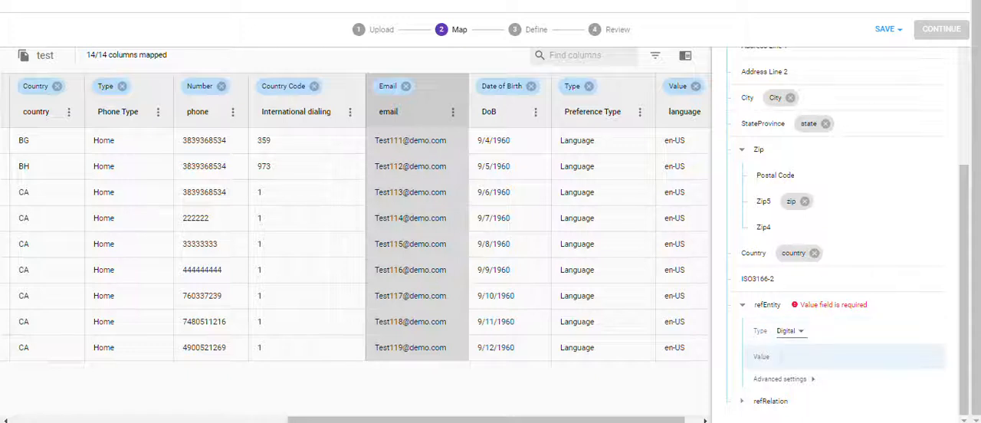
{"action": "left_click", "coordinate": [805, 357]}
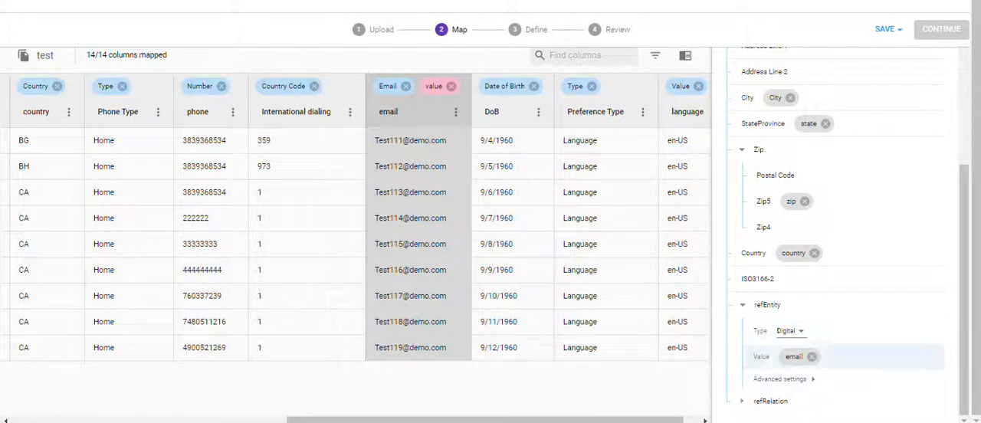
Step: Expand refRelation, set its Type to Digital and its Value to the email column
{"action": "left_click", "coordinate": [742, 402]}
{"action": "scroll", "coordinate": [805, 280], "scroll_direction": "down", "scroll_amount": 2}
{"action": "left_click", "coordinate": [792, 358]}
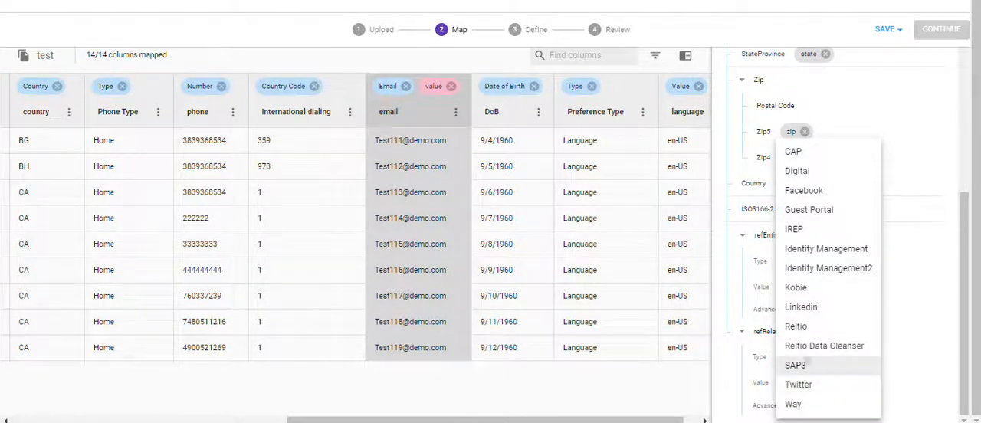
{"action": "left_click", "coordinate": [797, 364]}
{"action": "left_click", "coordinate": [791, 358]}
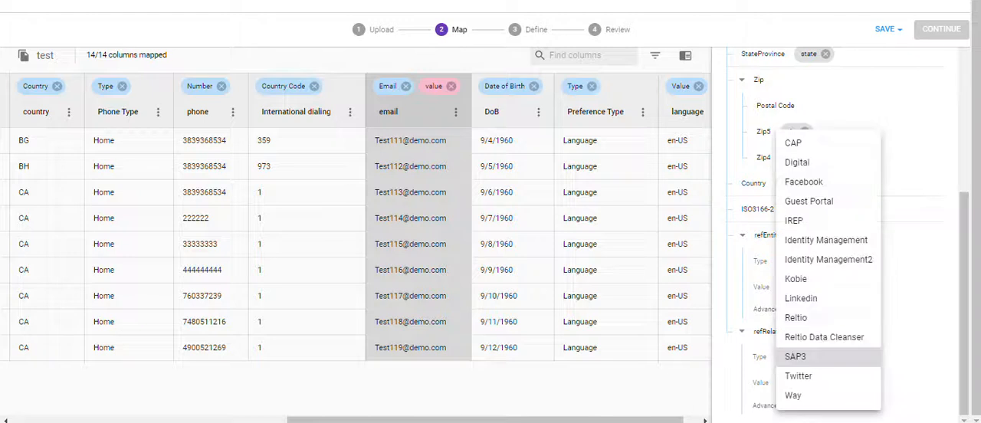
{"action": "left_click", "coordinate": [799, 163]}
{"action": "left_click", "coordinate": [766, 383]}
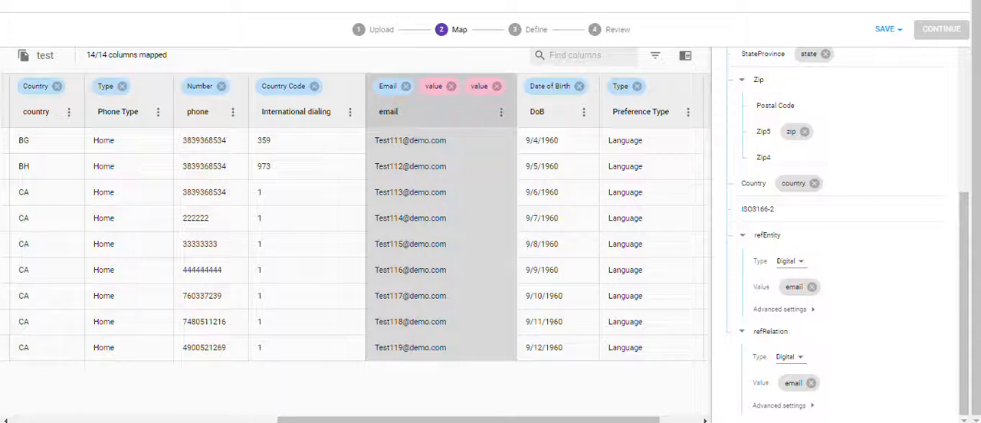
Step: Open the crosswalks for the email column
{"action": "left_click_drag", "start_coordinate": [606, 420], "coordinate": [645, 420]}
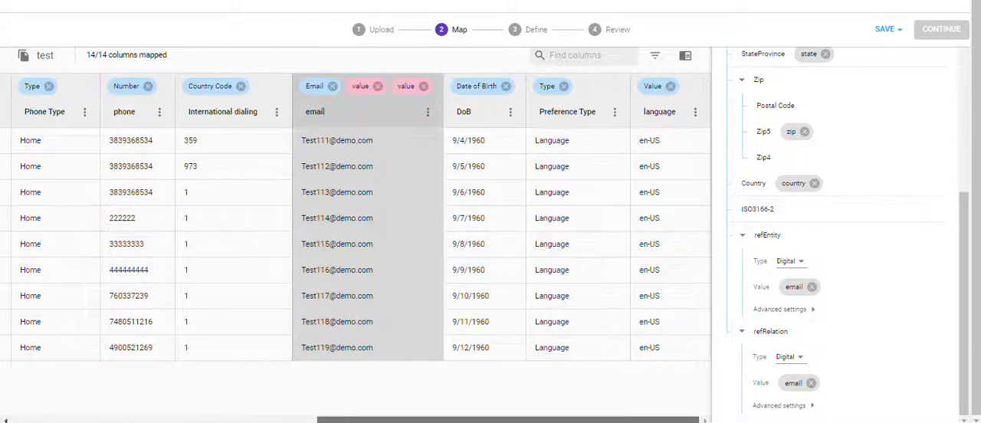
{"action": "scroll", "coordinate": [843, 230], "scroll_direction": "up", "scroll_amount": 1}
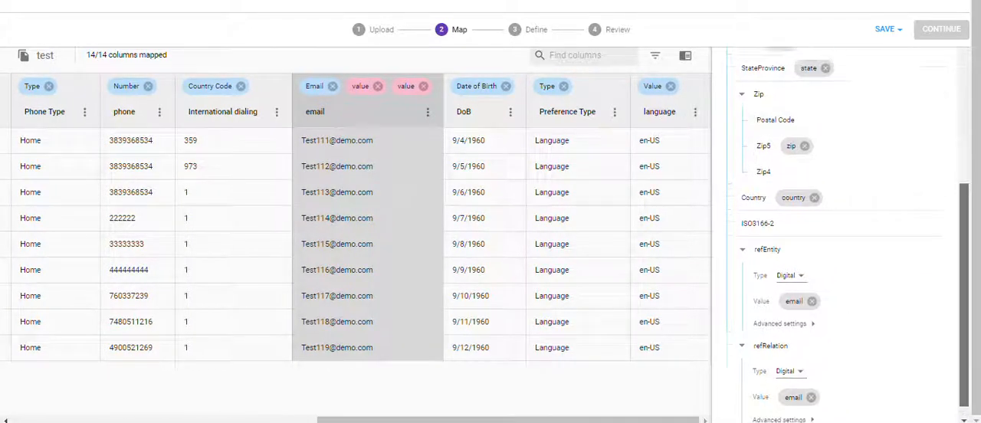
{"action": "scroll", "coordinate": [835, 229], "scroll_direction": "up", "scroll_amount": 5}
{"action": "left_click", "coordinate": [820, 87]}
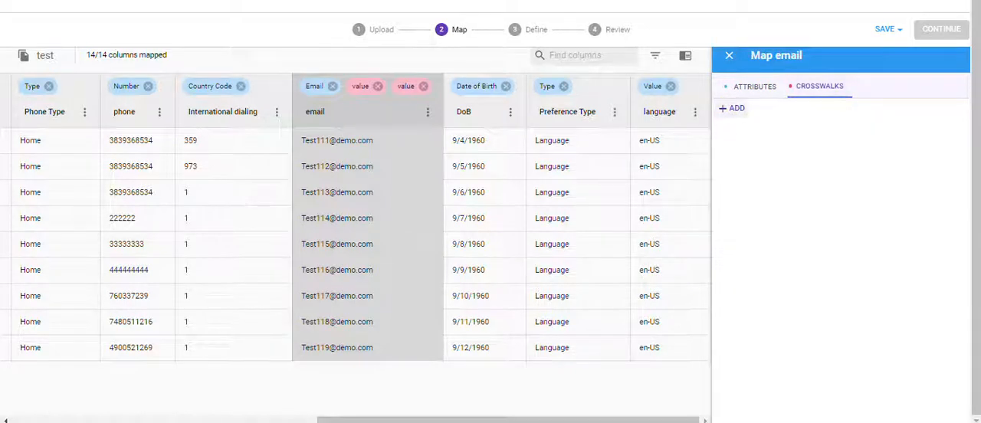
Step: Add a crosswalk for the email column with Type Digital and Value email, then close the mapping panel
{"action": "left_click", "coordinate": [732, 109]}
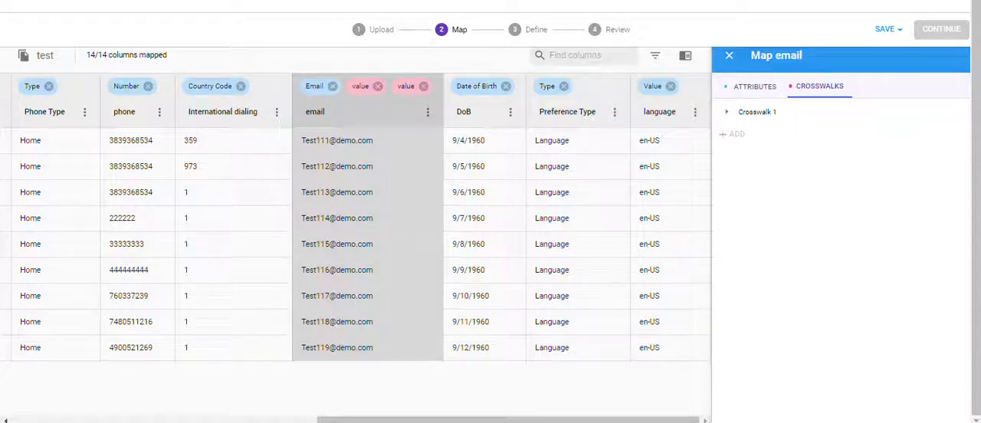
{"action": "left_click", "coordinate": [727, 112]}
{"action": "left_click", "coordinate": [774, 138]}
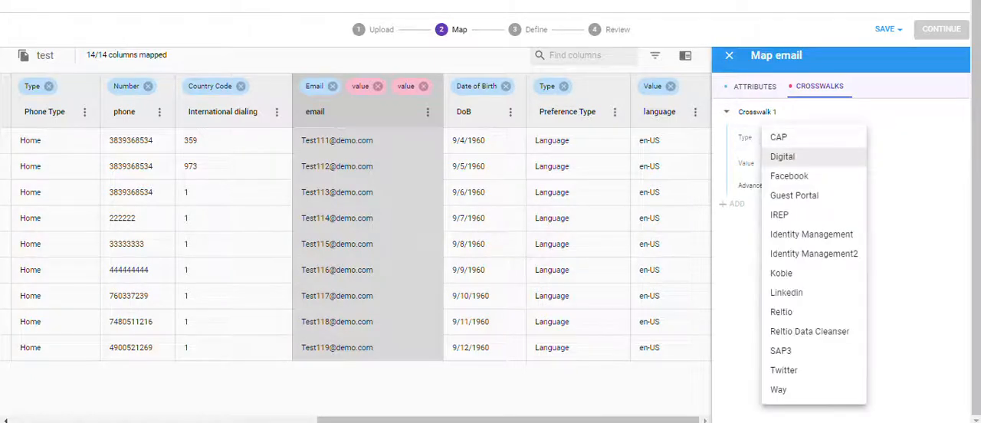
{"action": "left_click", "coordinate": [797, 156]}
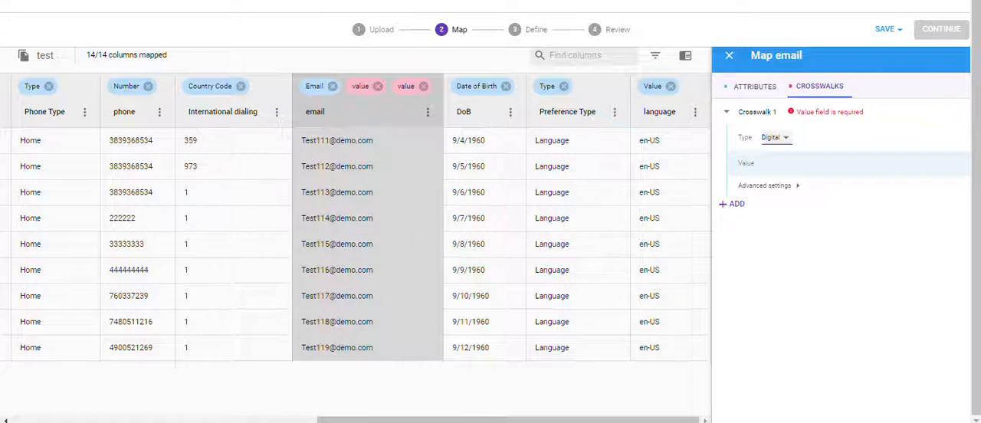
{"action": "left_click", "coordinate": [797, 163]}
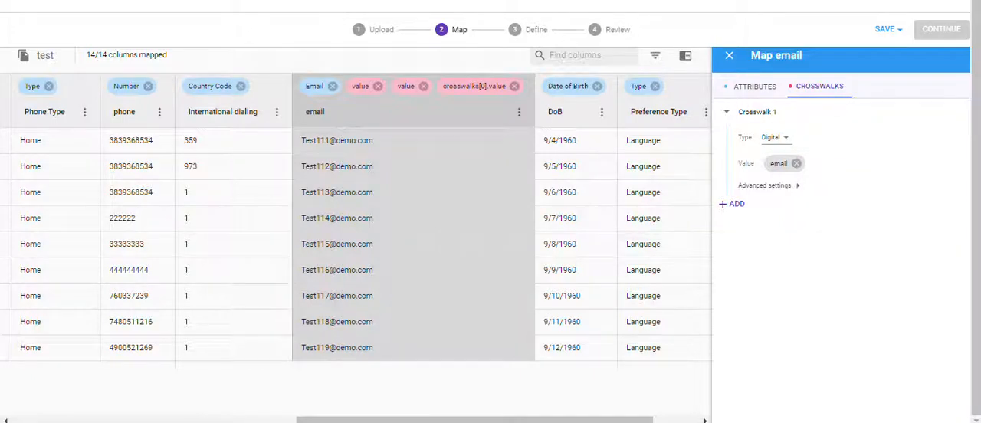
{"action": "left_click", "coordinate": [755, 86]}
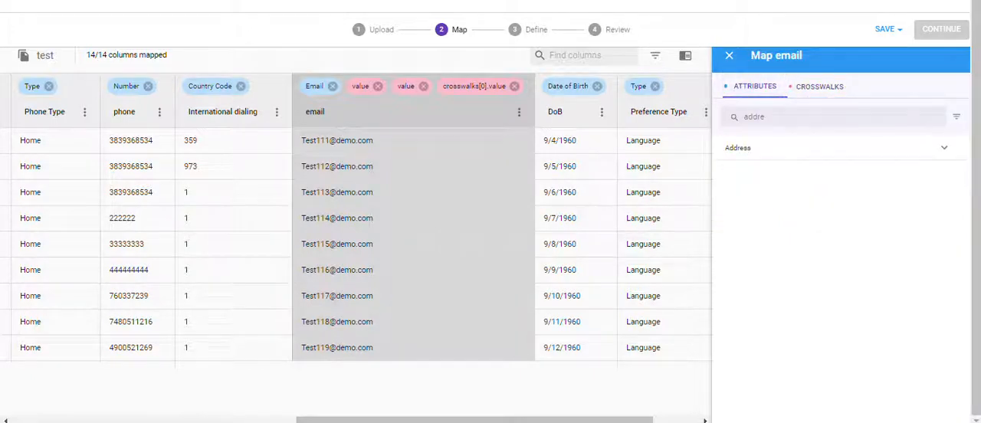
{"action": "left_click", "coordinate": [729, 55]}
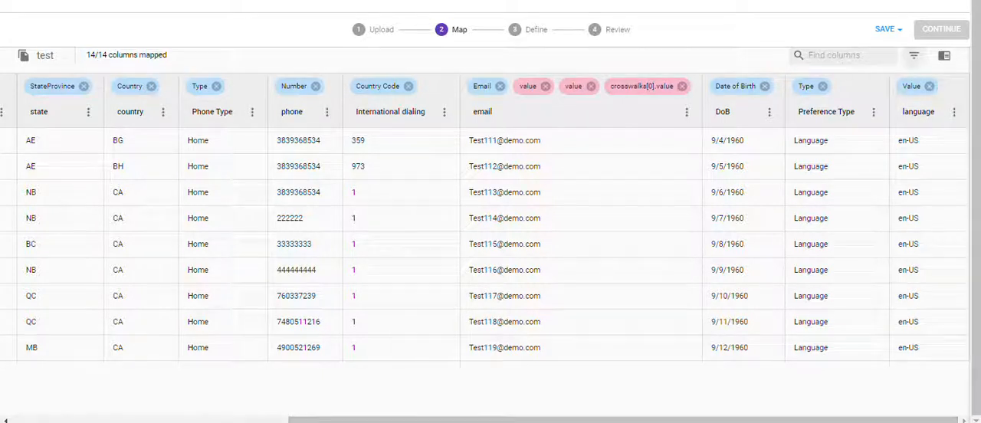
Step: Try to save the mapping twice
{"action": "left_click", "coordinate": [887, 29]}
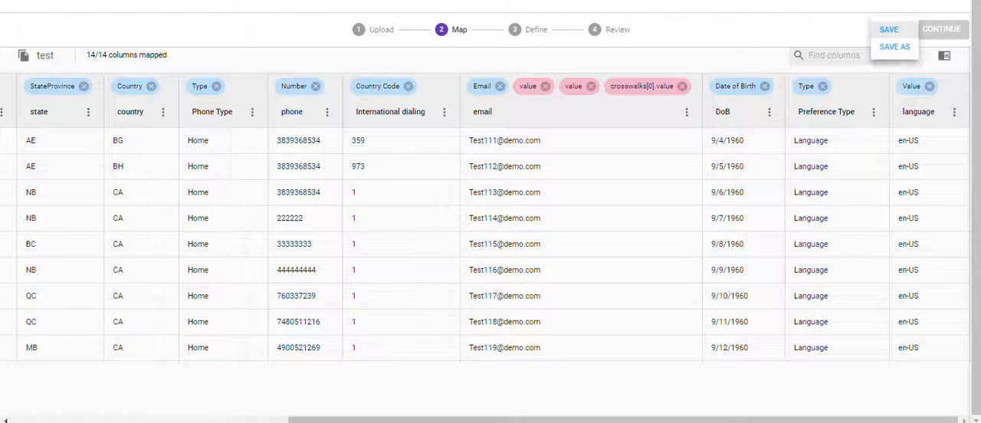
{"action": "left_click", "coordinate": [889, 29]}
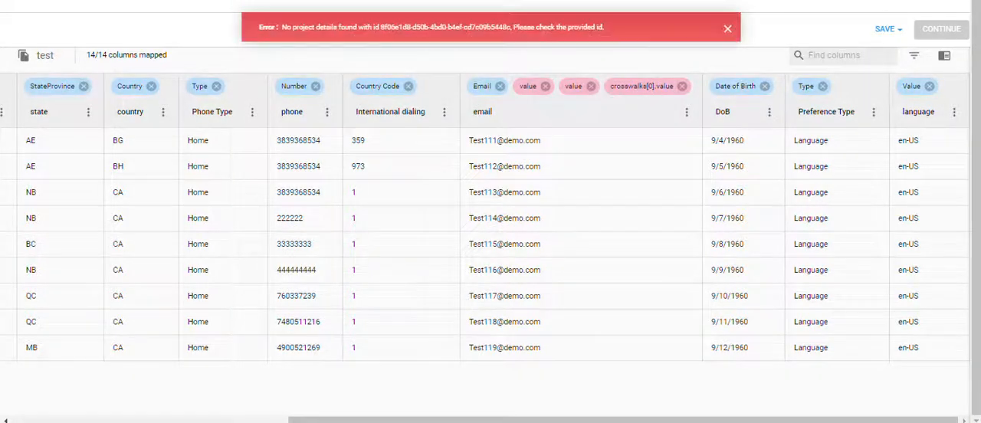
{"action": "left_click", "coordinate": [727, 29]}
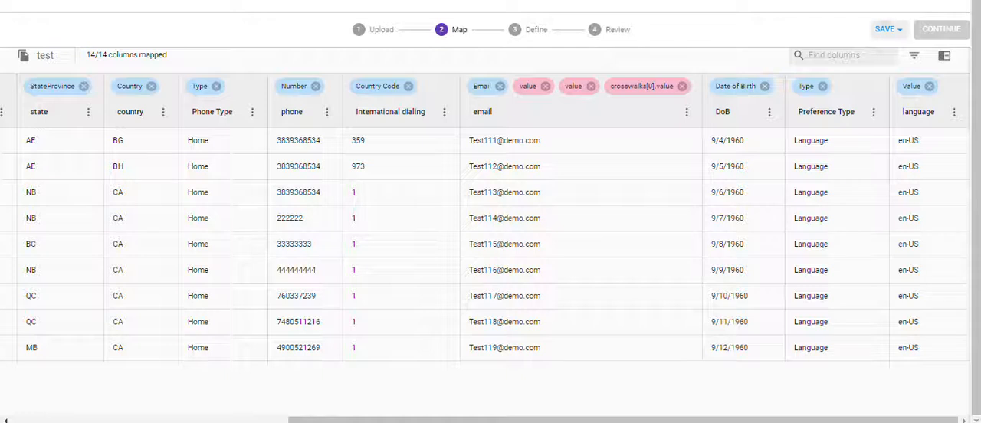
{"action": "left_click", "coordinate": [887, 29]}
{"action": "left_click", "coordinate": [889, 29]}
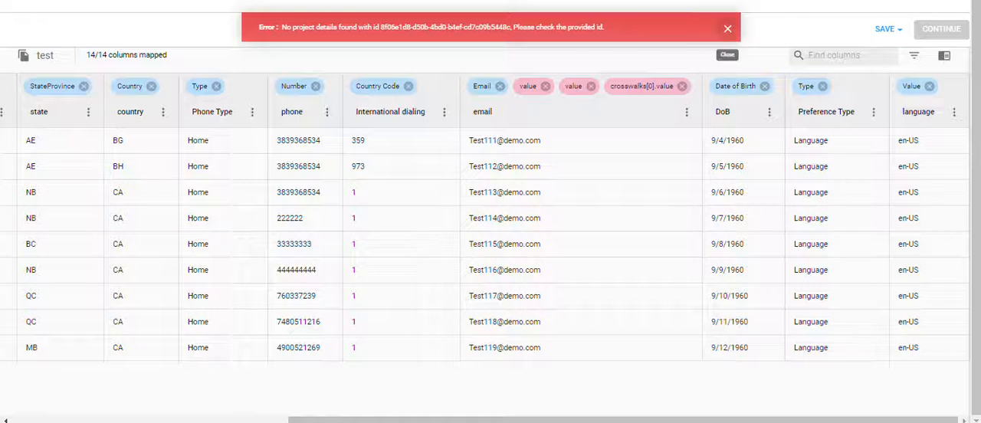
{"action": "left_click", "coordinate": [728, 28]}
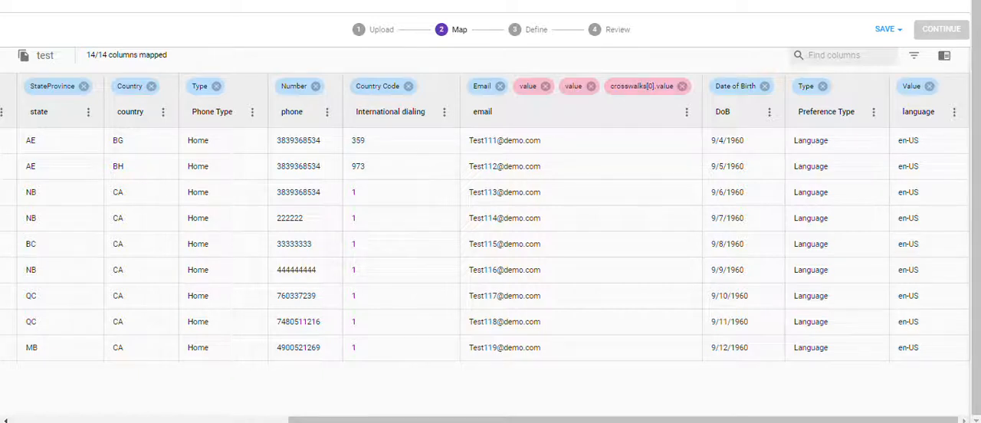
Step: Proceed to the job definition and switch off Execute LCA
{"action": "left_click", "coordinate": [711, 418]}
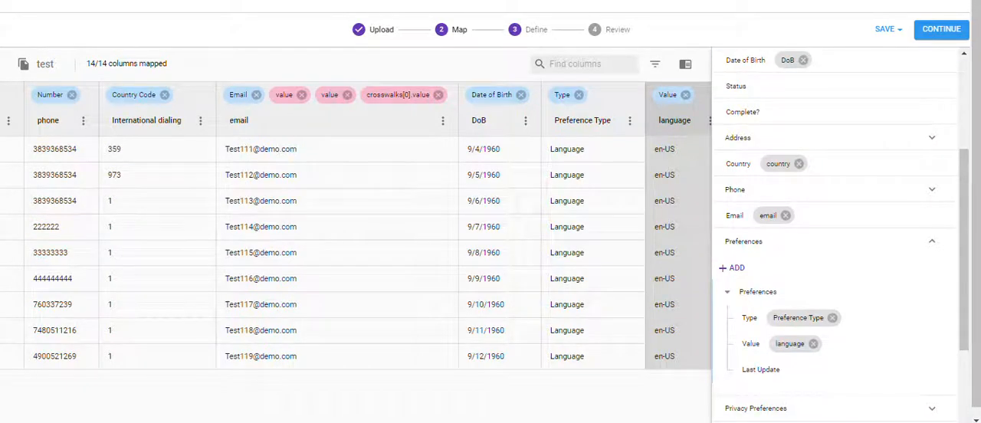
{"action": "left_click", "coordinate": [942, 28]}
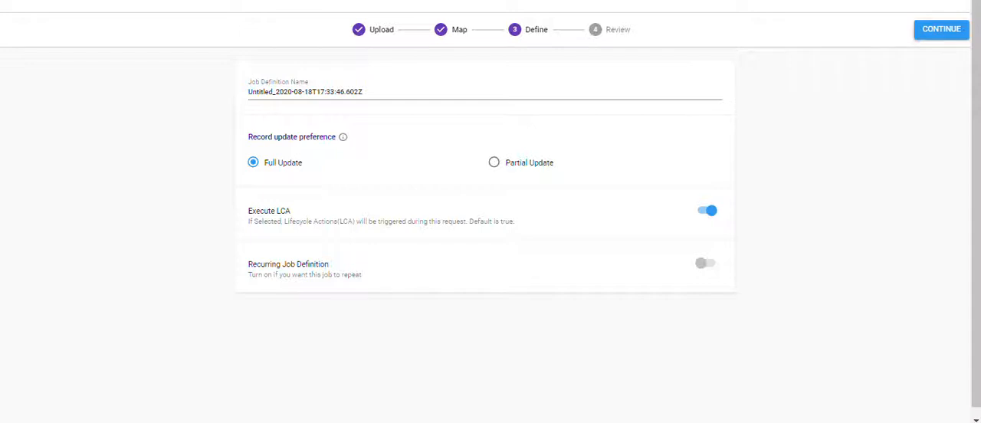
{"action": "left_click", "coordinate": [707, 210]}
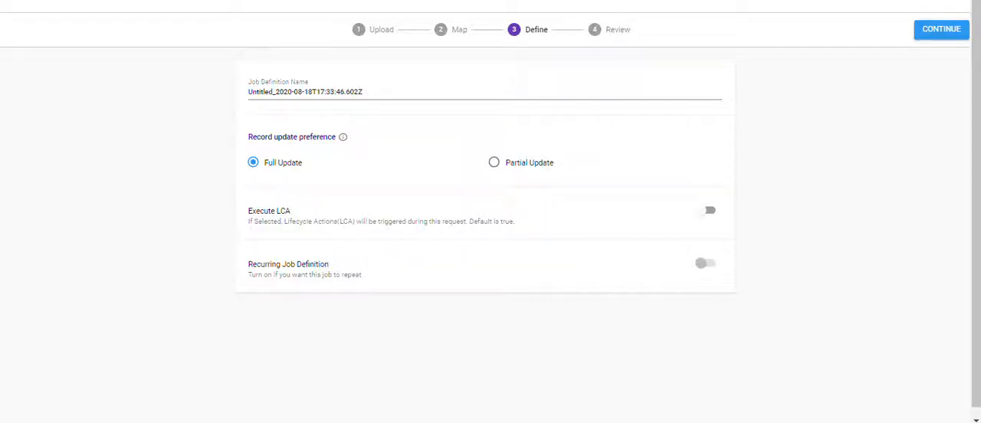
Step: Continue to the review page and load the data
{"action": "left_click", "coordinate": [943, 29]}
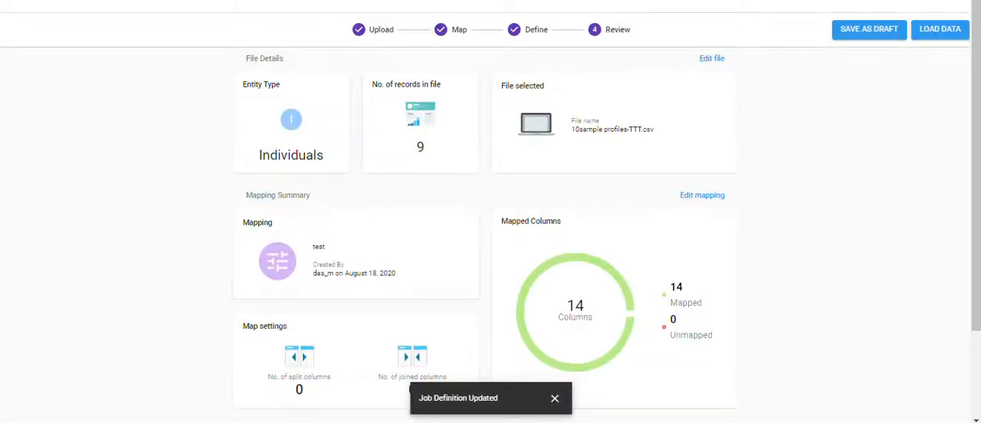
{"action": "left_click", "coordinate": [940, 29]}
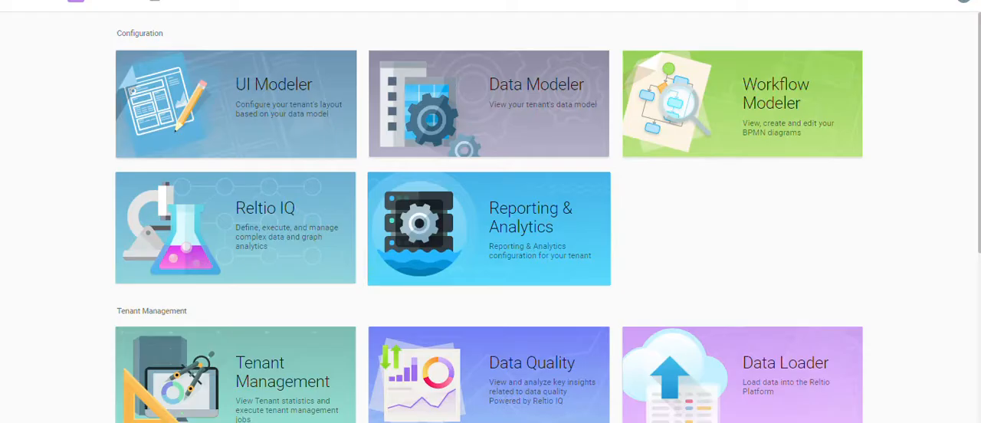
{"action": "key", "text": "alt+Tab"}
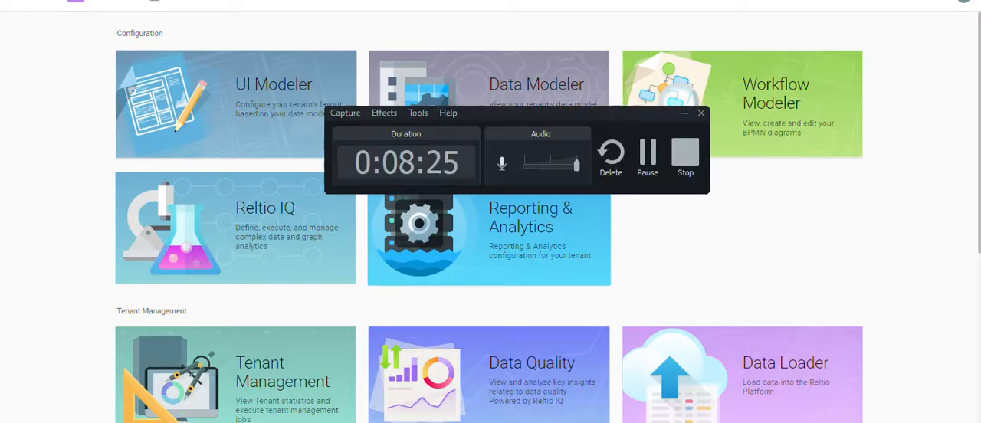